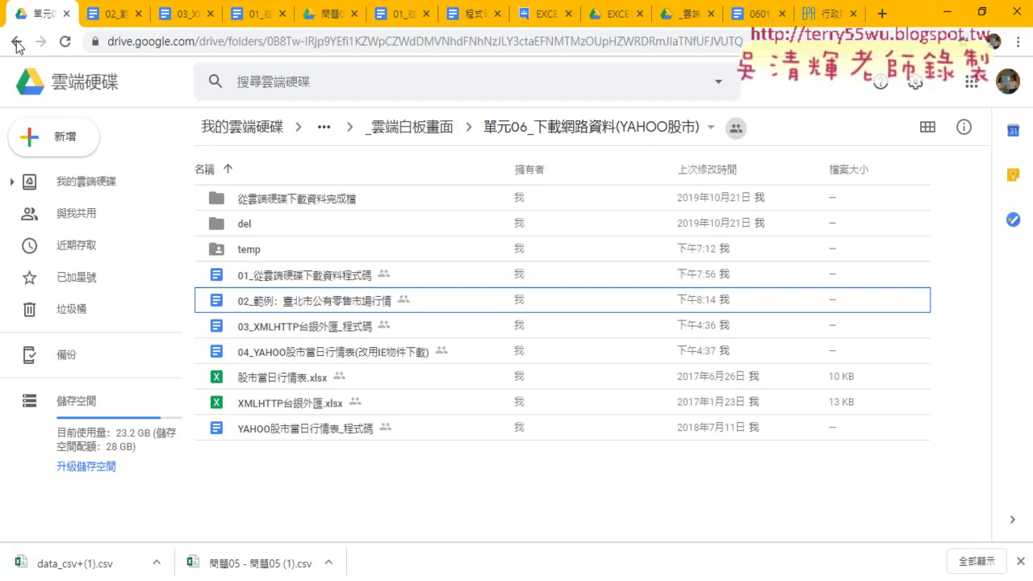
- Open the 01_從雲端硬碟下載資料程式碼 tutorial from the Drive list in Google Docs
double_click(332, 274)
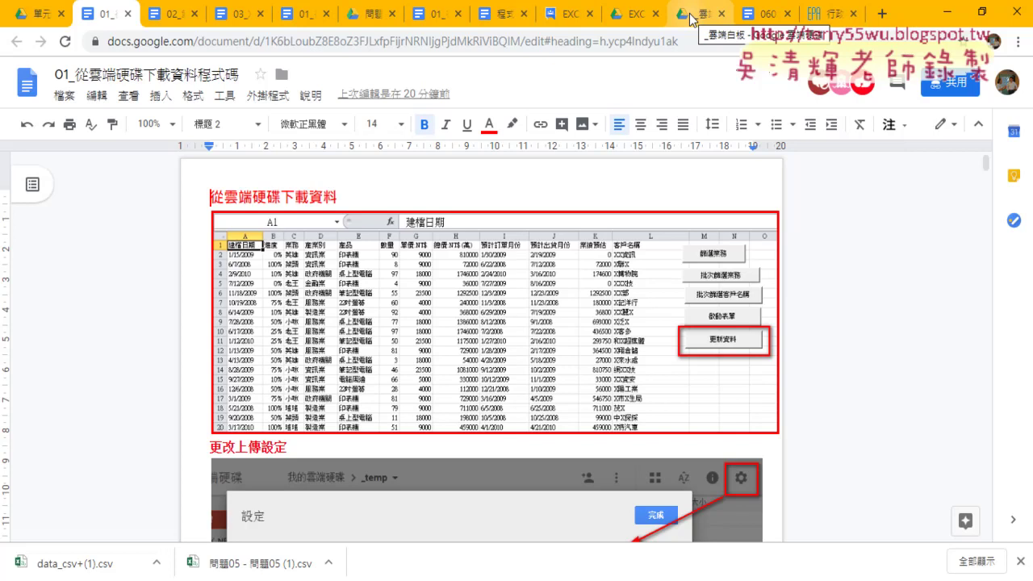
- Go to _雲端白板畫面 > 單元06 > temp and select the 問題05 spreadsheet
click(631, 22)
double_click(287, 202)
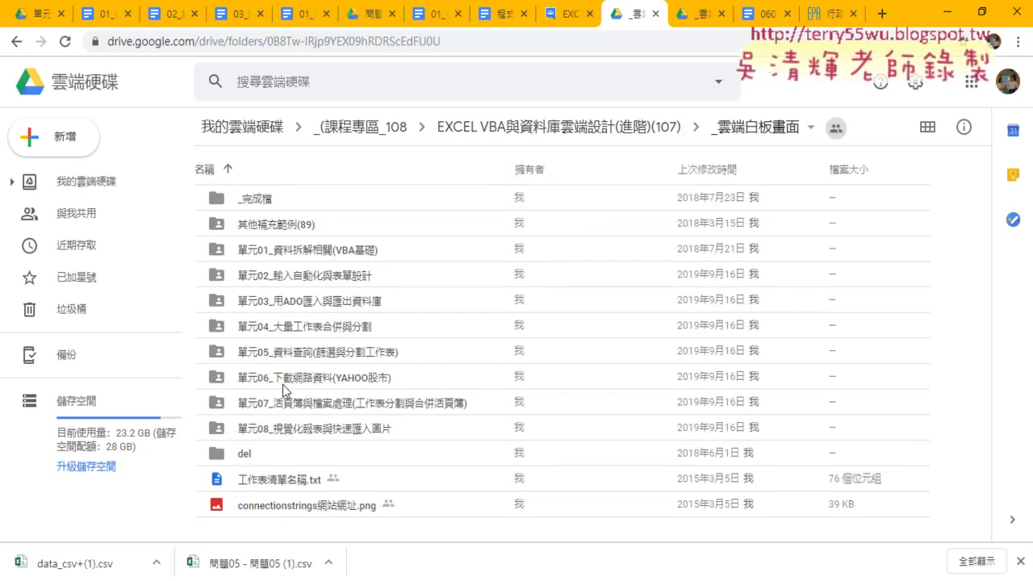
double_click(282, 377)
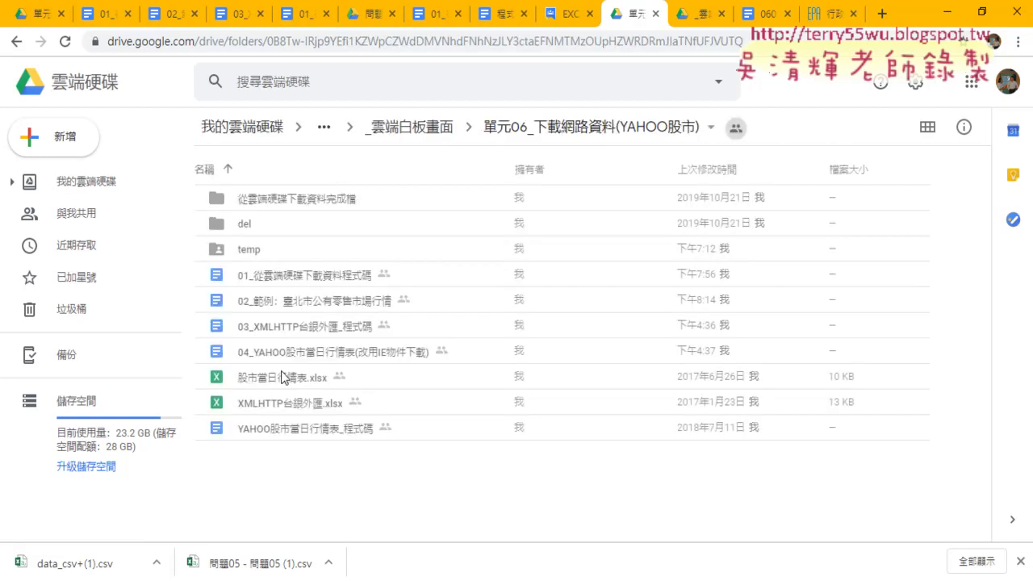
double_click(272, 249)
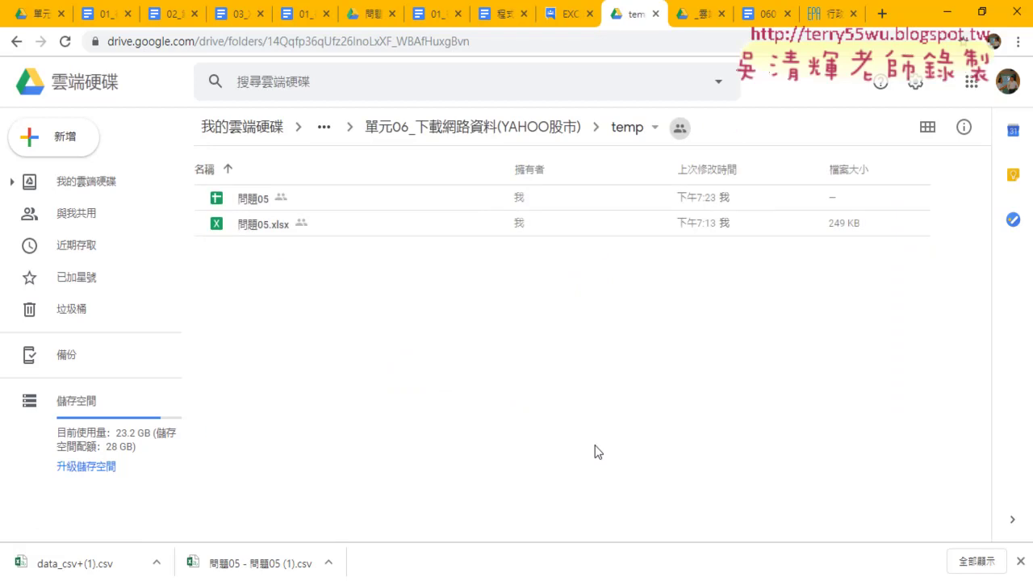
click(247, 199)
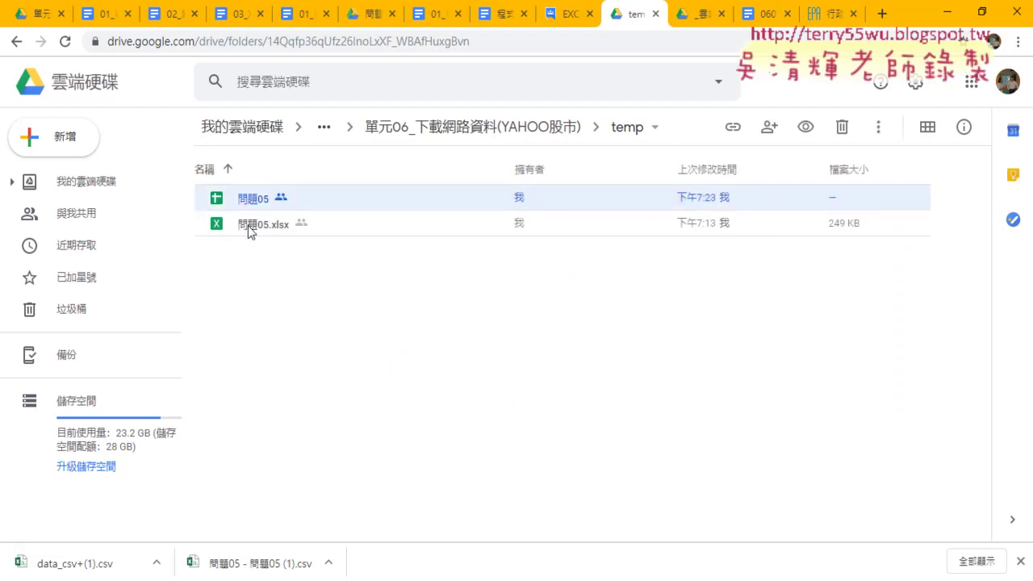
- Turn on converting uploads to Google editor format, then preview 問題05.xlsx
click(912, 84)
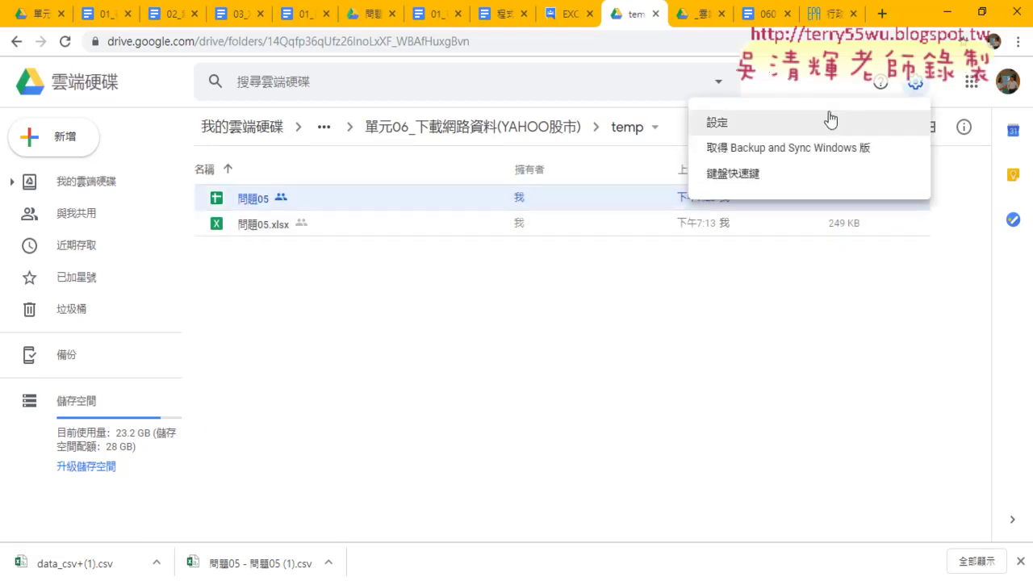
click(785, 122)
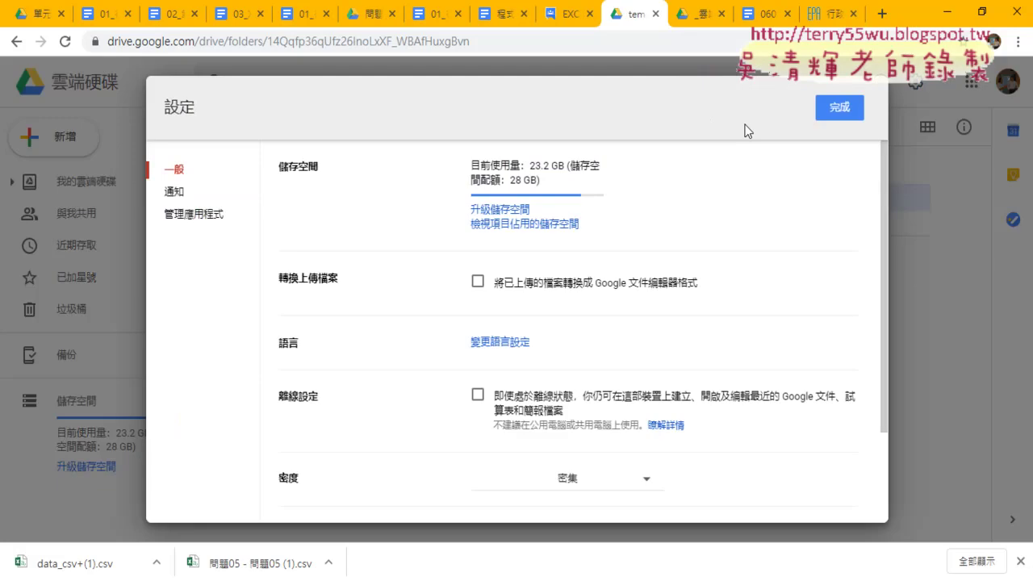
click(477, 284)
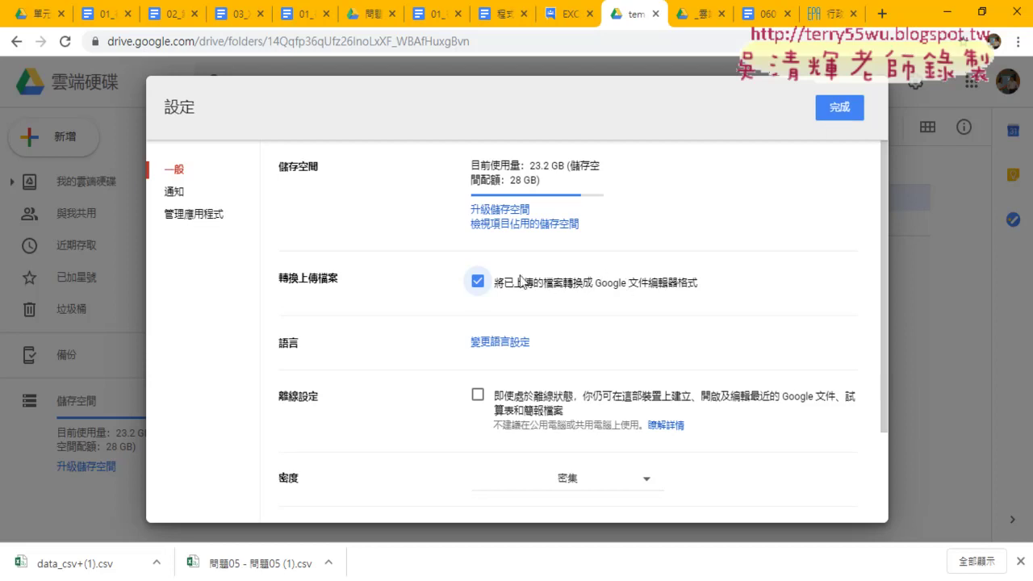
click(841, 111)
click(261, 228)
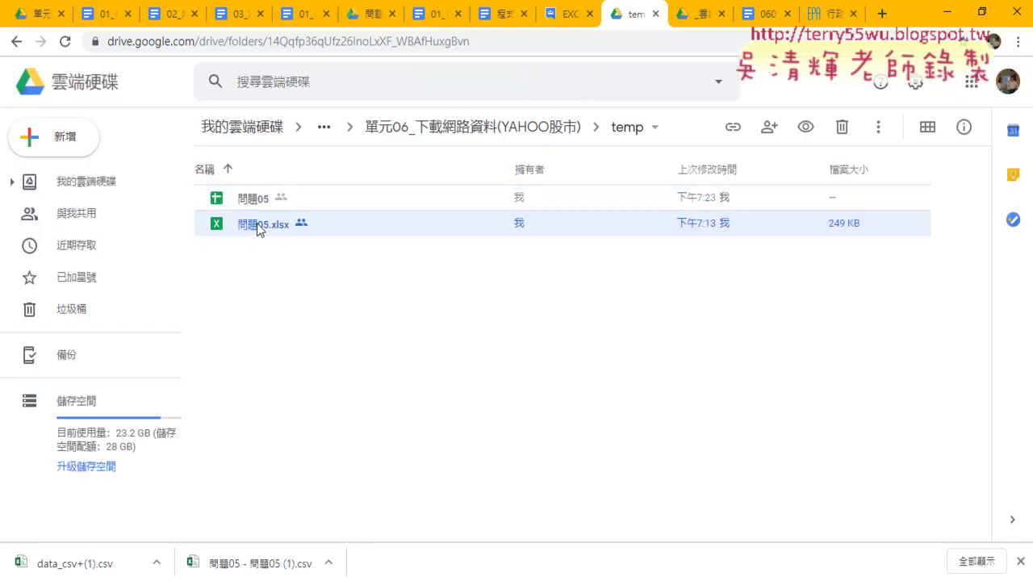
double_click(258, 228)
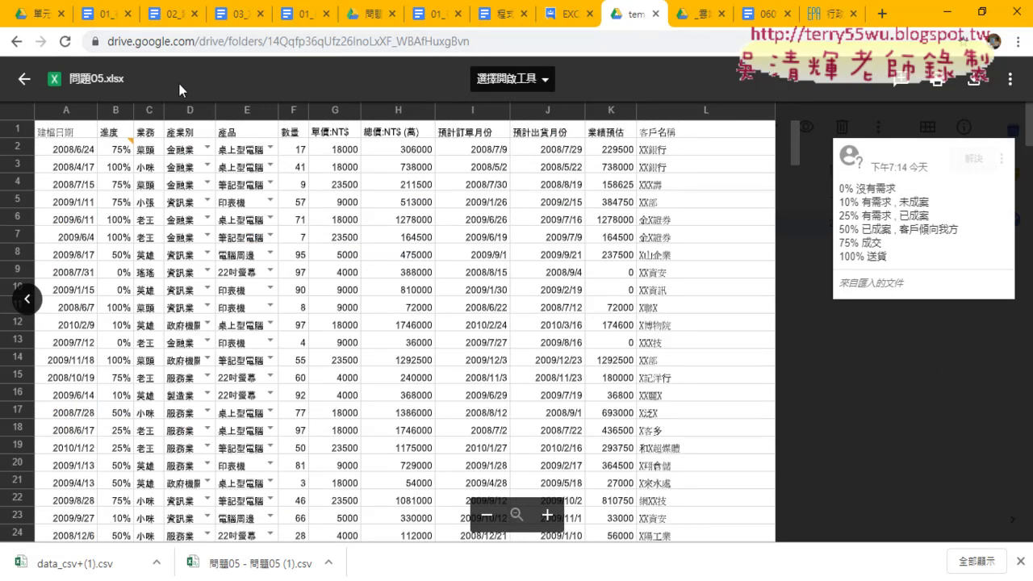
- Close the preview and open the converted 問題05 Google Sheet
click(25, 78)
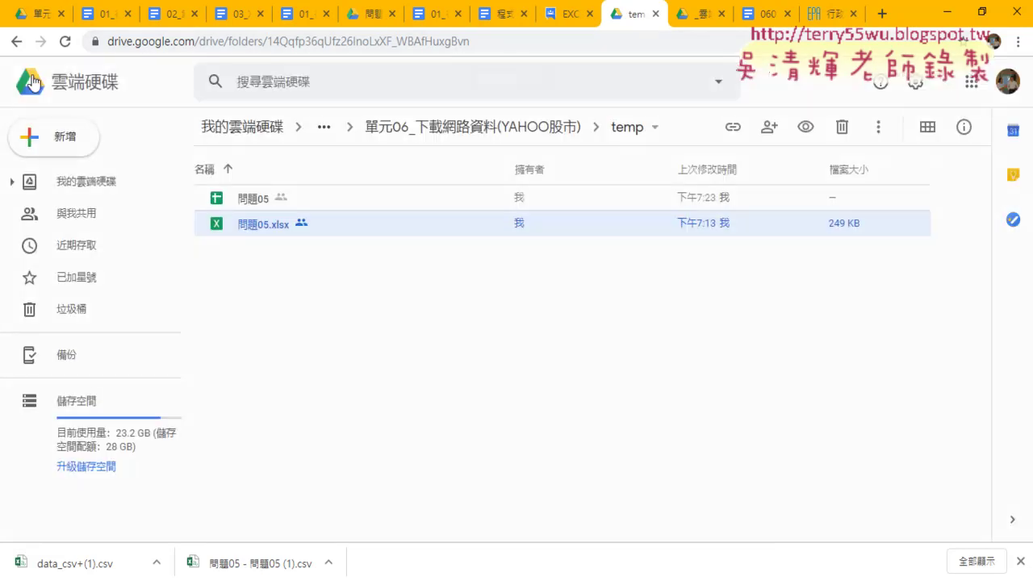
click(239, 205)
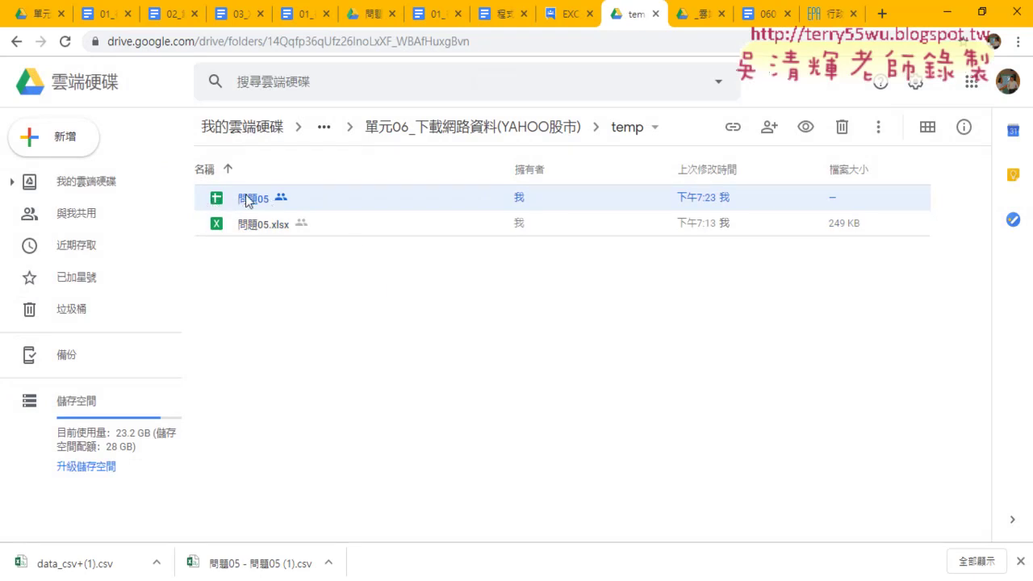
double_click(248, 201)
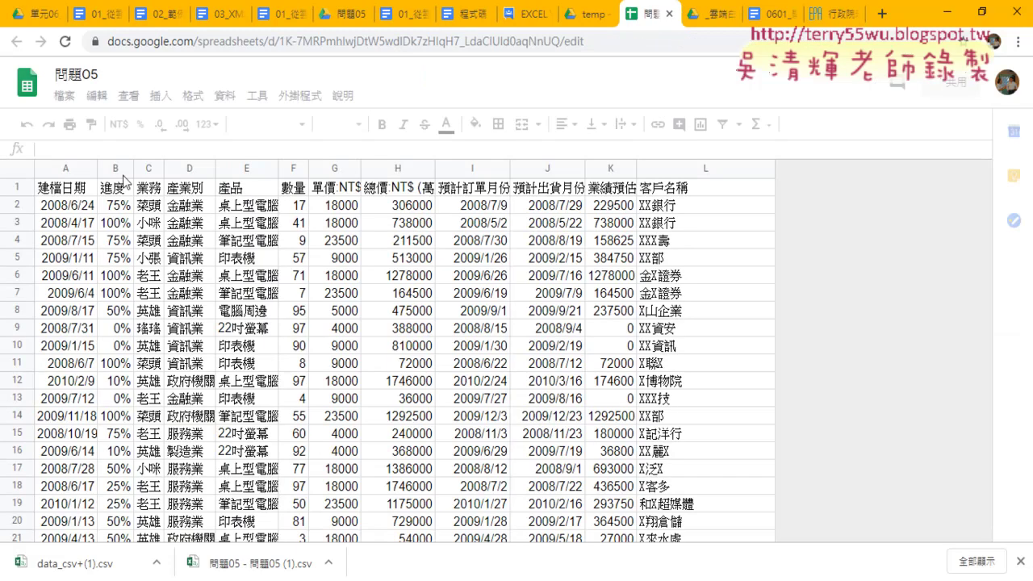
- Restore 問題05 from the trash after accidentally deleting it via the File menu
click(64, 97)
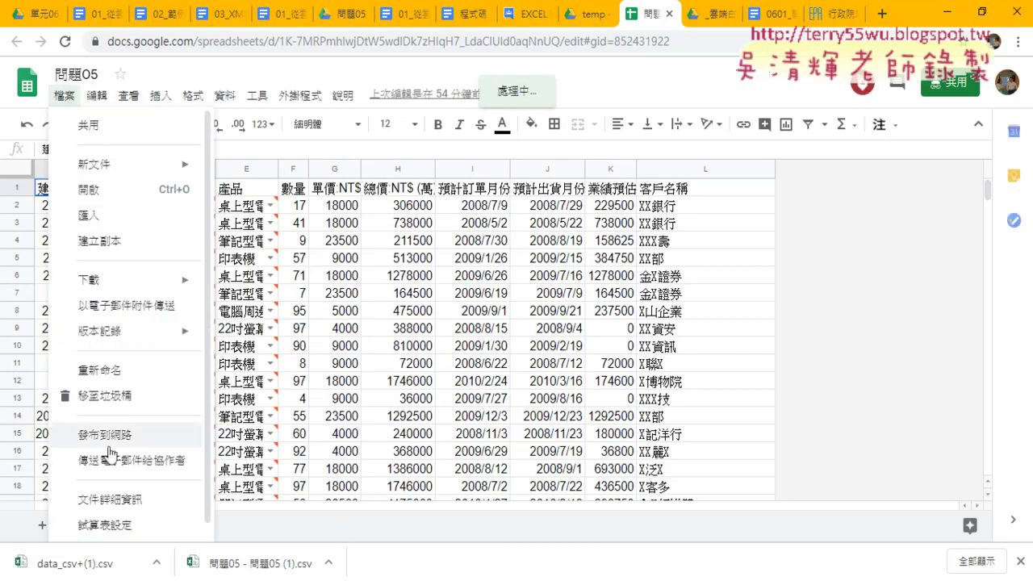
click(104, 395)
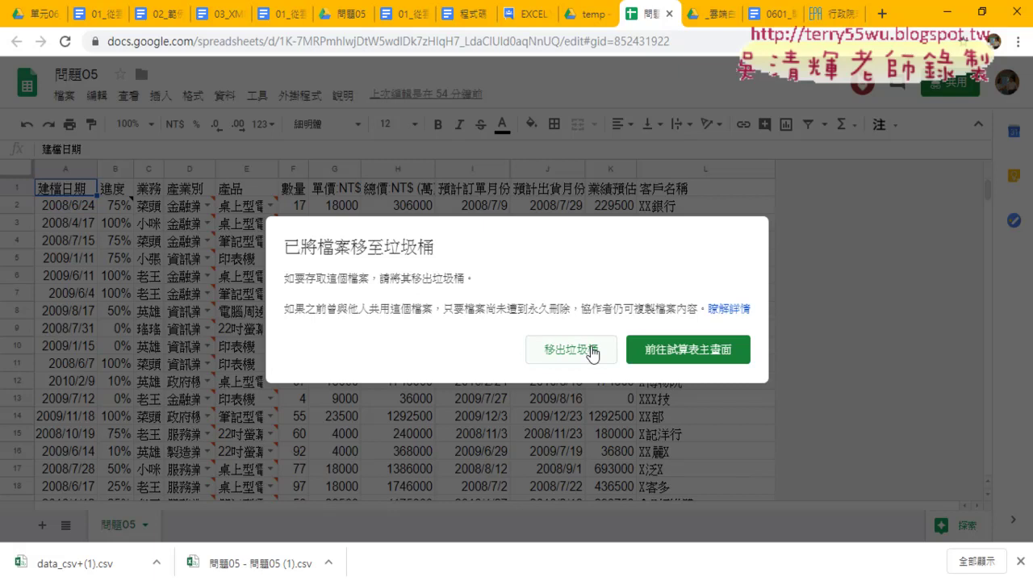
click(585, 352)
click(64, 97)
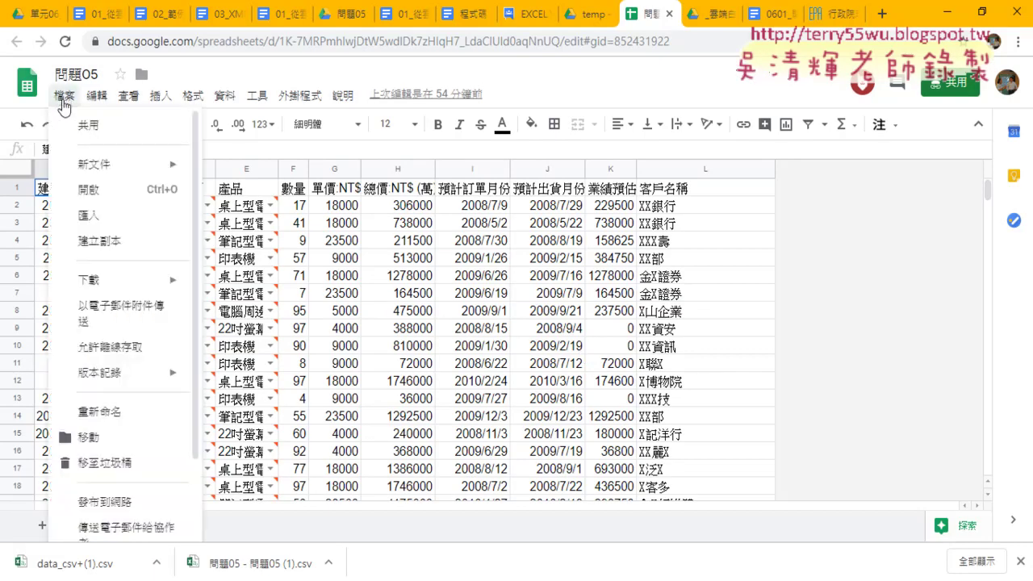
- Publish only the 問題05 sheet to the web in web page format
click(115, 485)
click(381, 263)
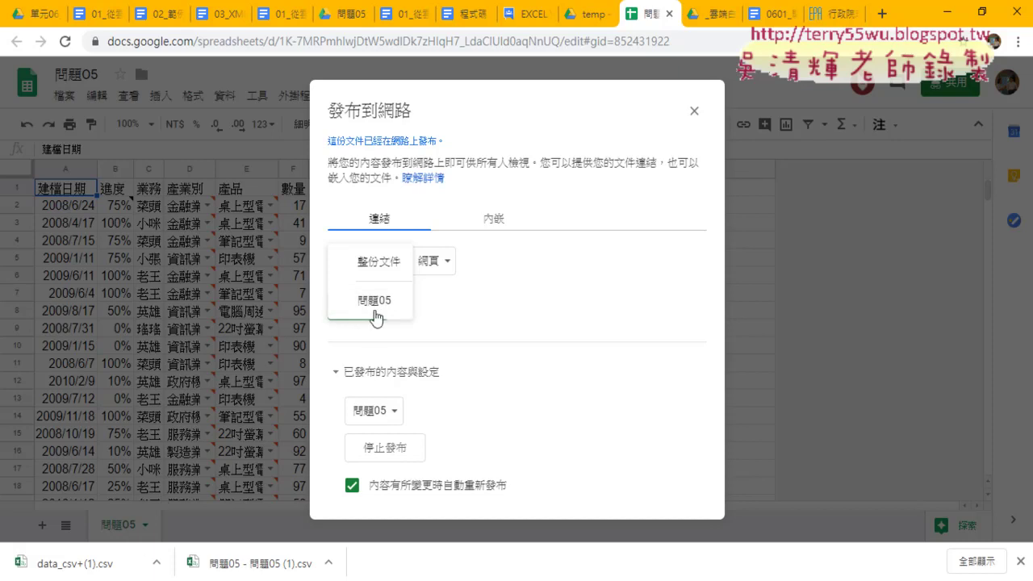
click(375, 306)
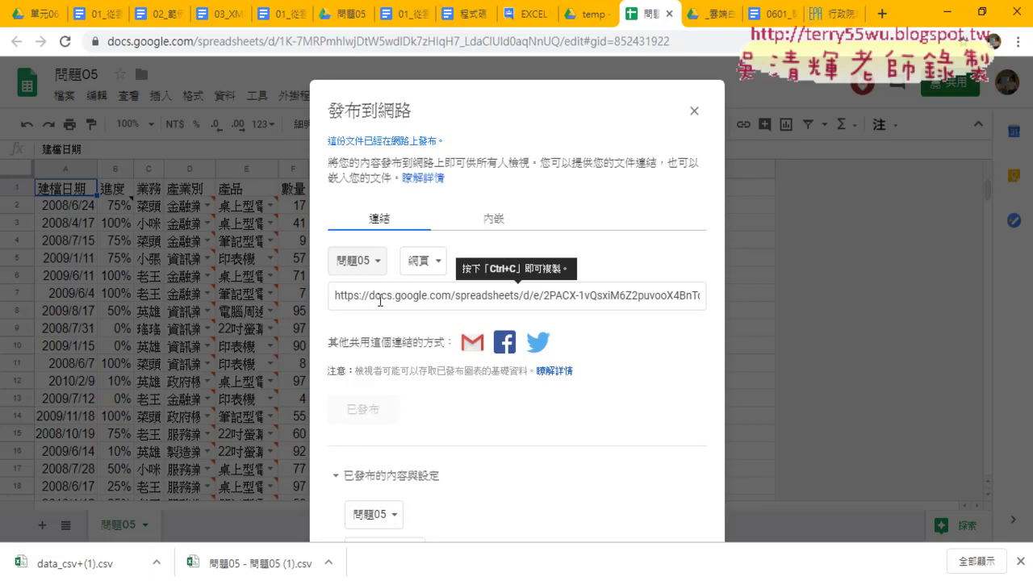
click(421, 266)
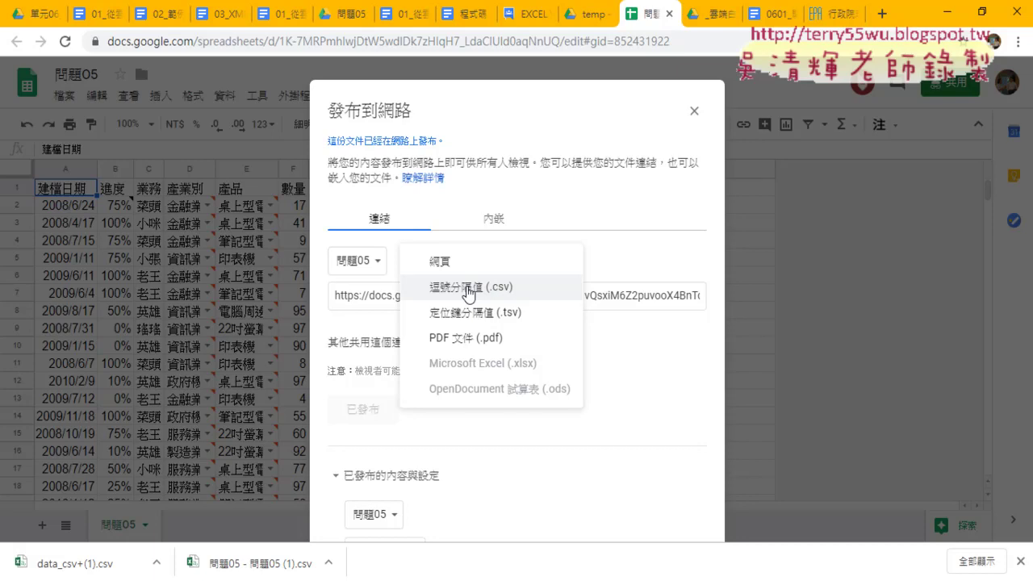
click(467, 263)
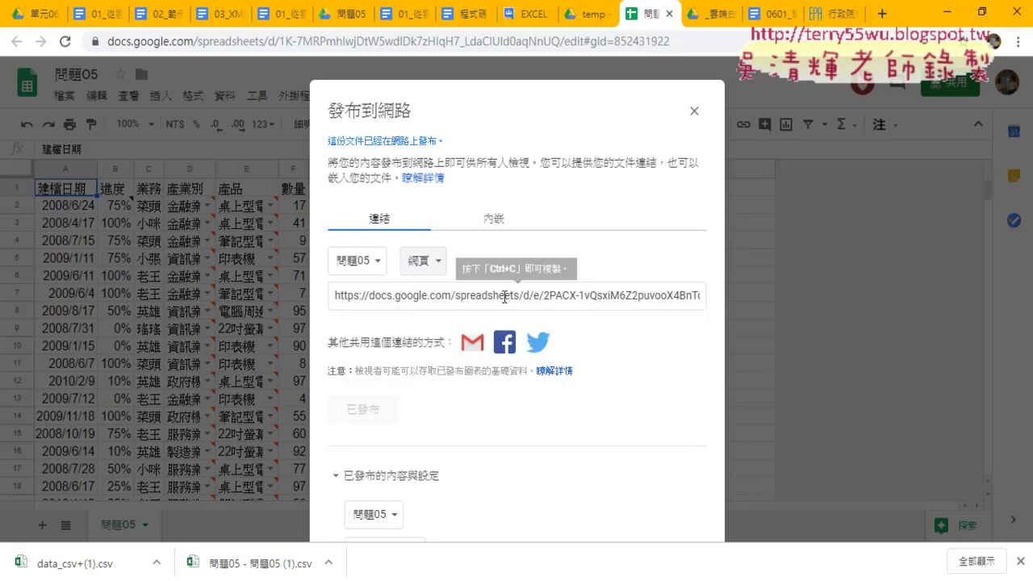
- Open the published 問題05 link in a new browser tab
click(623, 289)
right_click(622, 289)
click(658, 326)
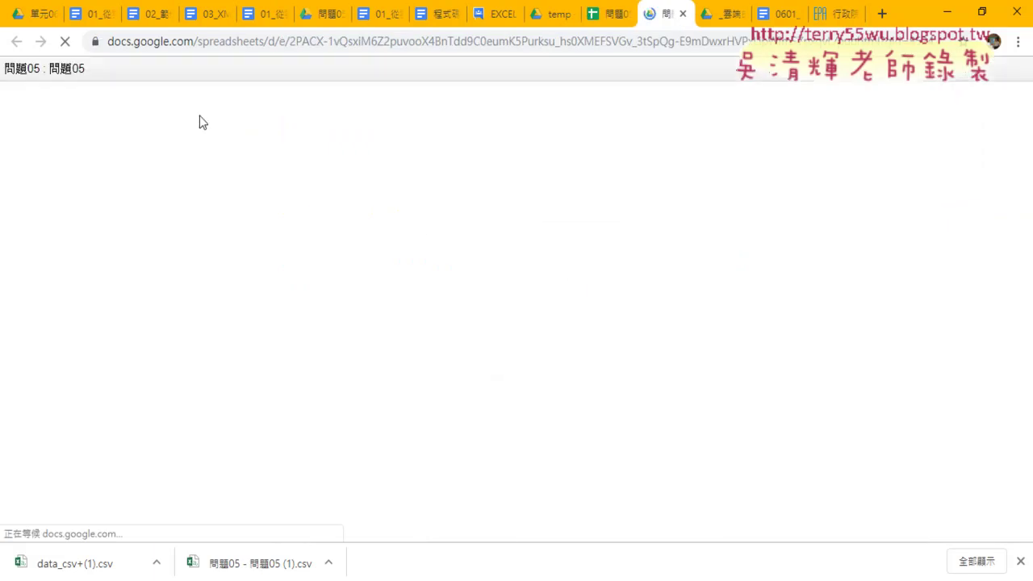
- Scroll through the published 問題05 sales table and select the page's full address
scroll(543, 337, down, 3)
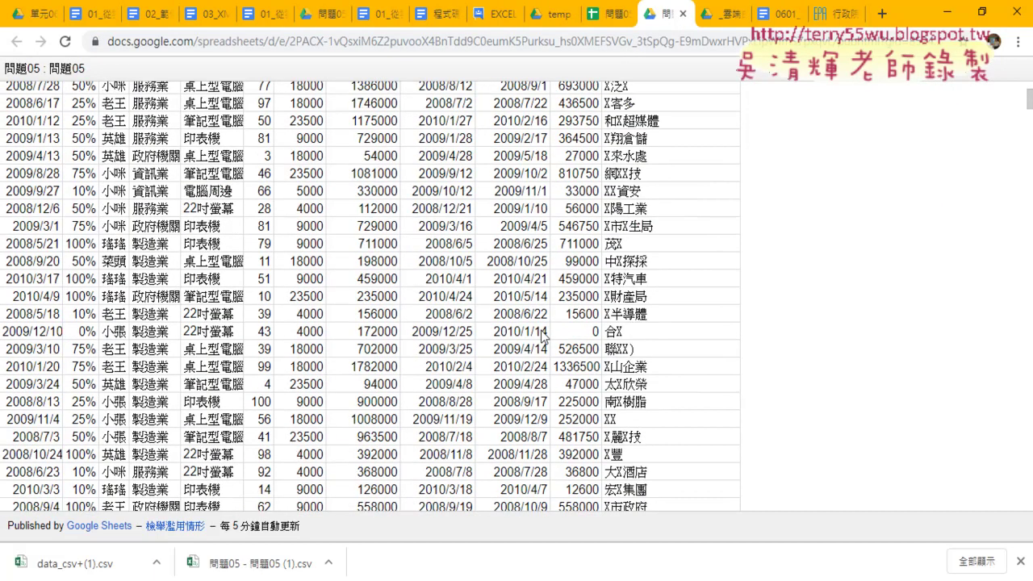
scroll(543, 337, down, 5)
scroll(543, 338, up, 5)
scroll(543, 337, down, 5)
scroll(543, 337, up, 5)
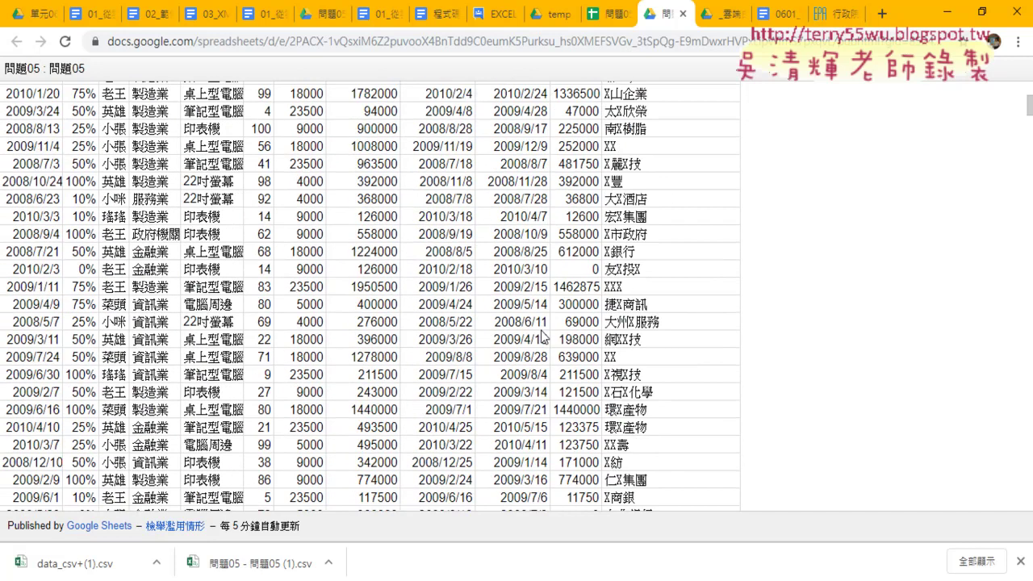
scroll(543, 338, up, 3)
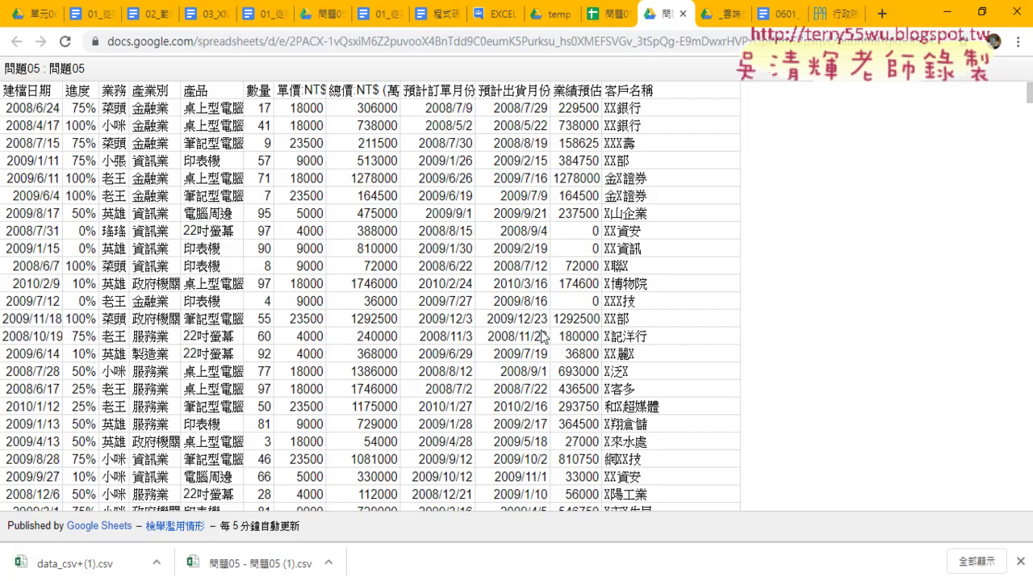
click(453, 46)
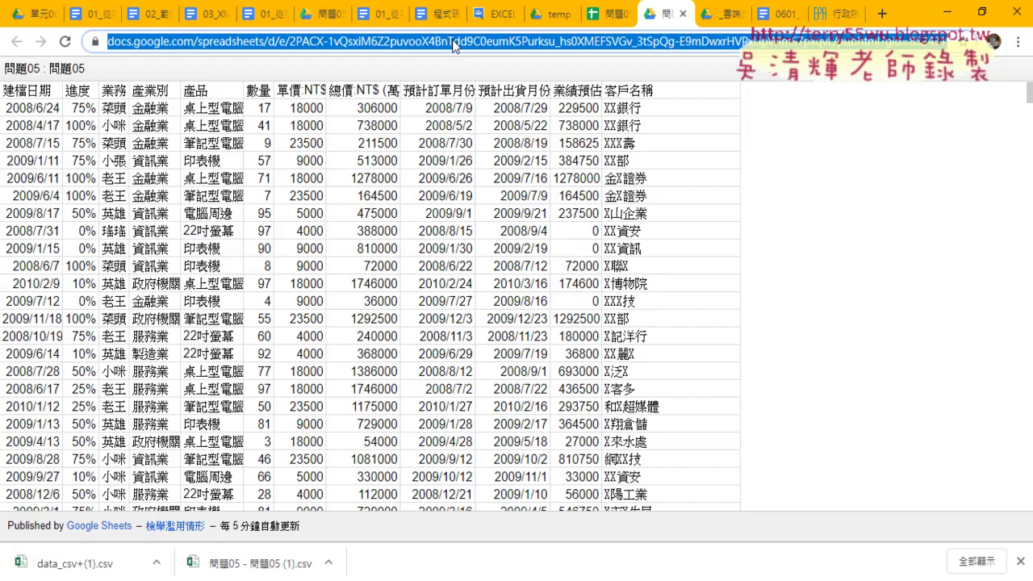
- Copy the published page address and open gg.gg in a new tab
right_click(366, 42)
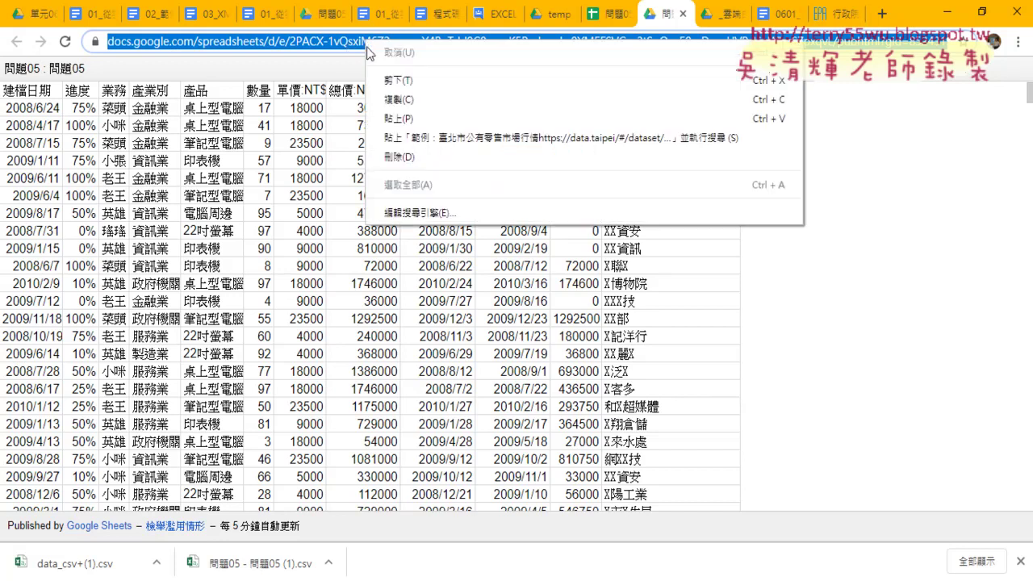
click(384, 101)
click(882, 14)
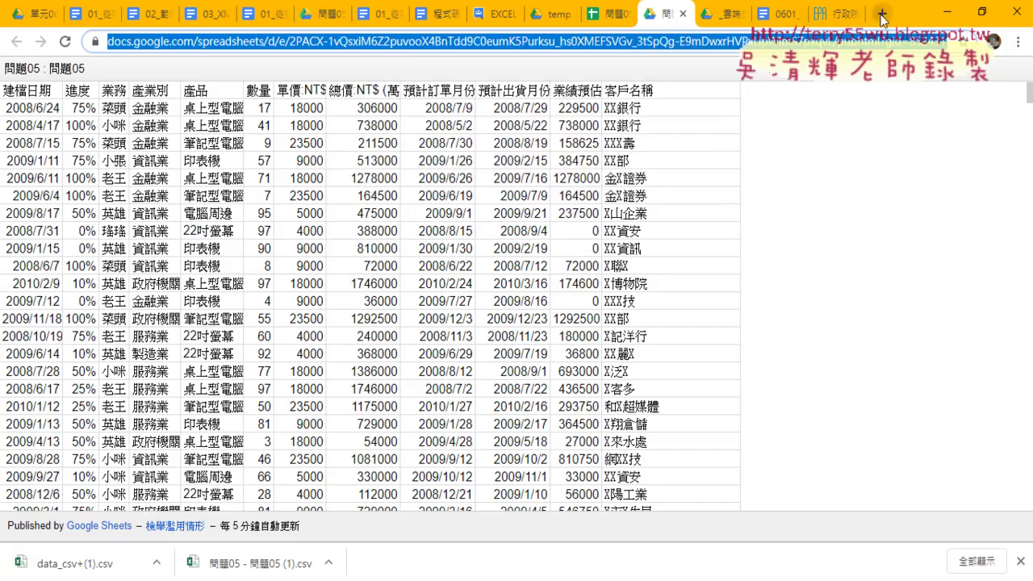
text(gg)
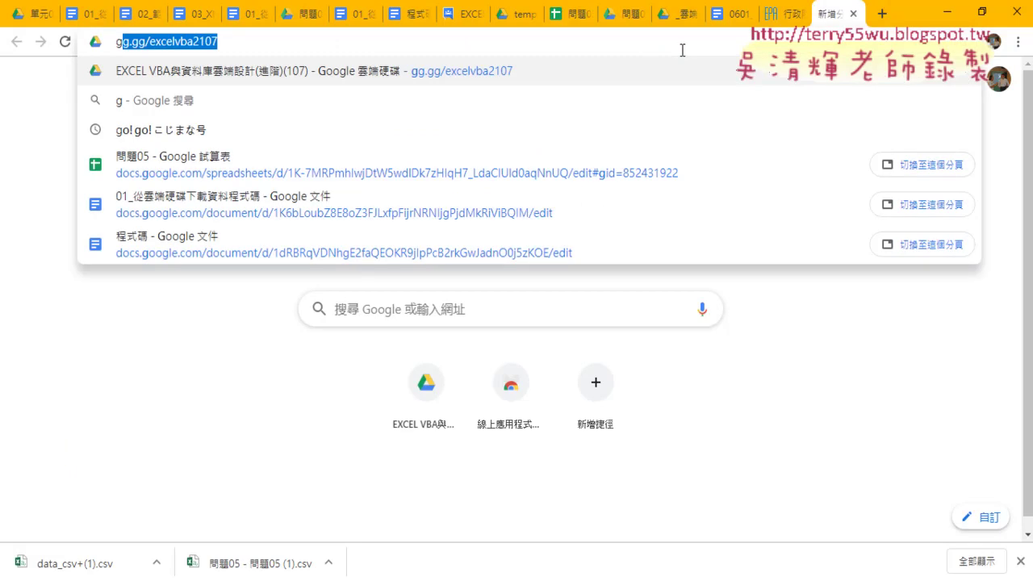
key(End)
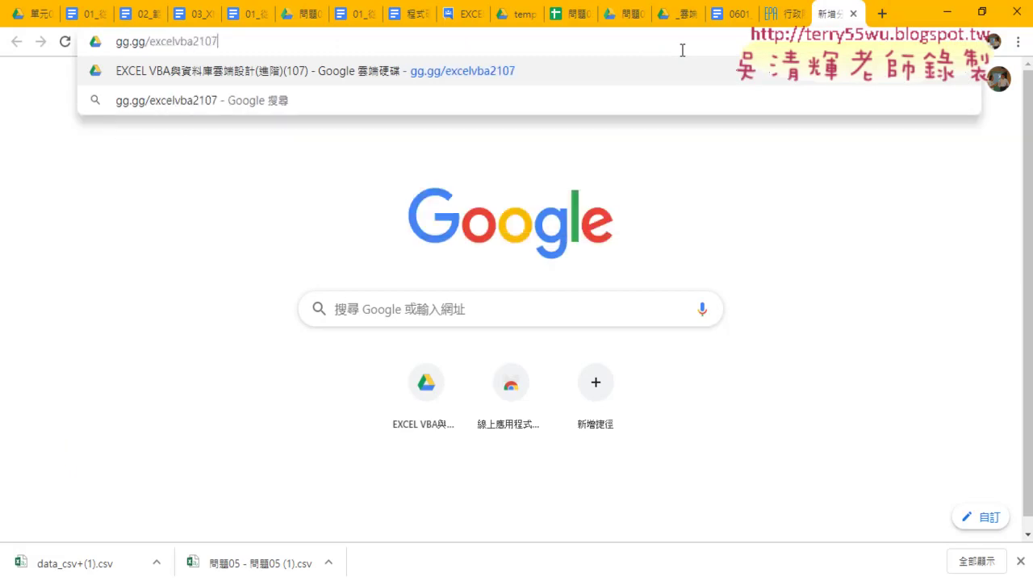
key(BackSpace)
key(BackSpace)
key(BackSpace)
key(BackSpace)
key(BackSpace)
key(BackSpace)
key(BackSpace)
key(BackSpace)
key(BackSpace)
key(BackSpace)
key(BackSpace)
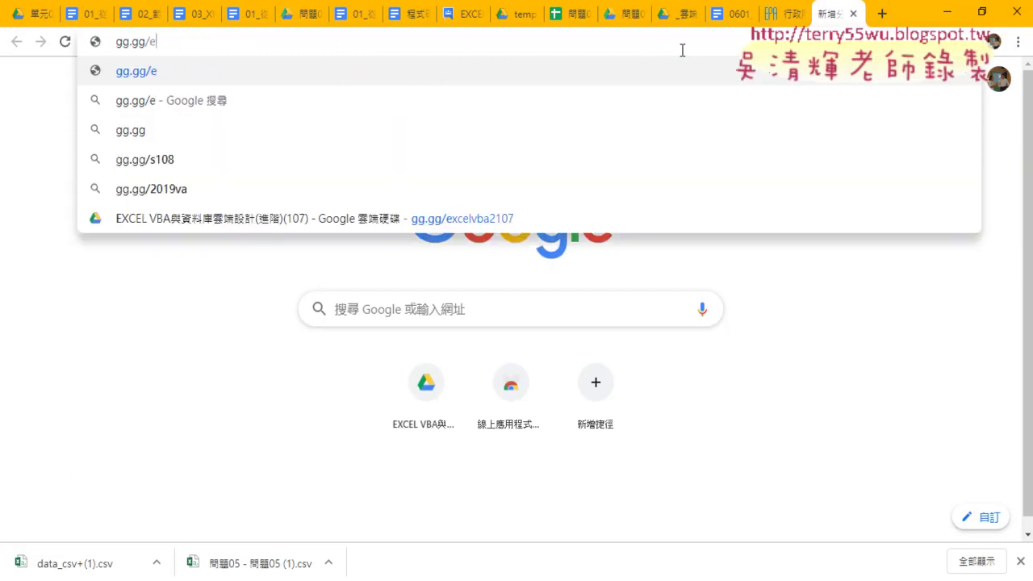
key(BackSpace)
key(BackSpace)
key(Return)
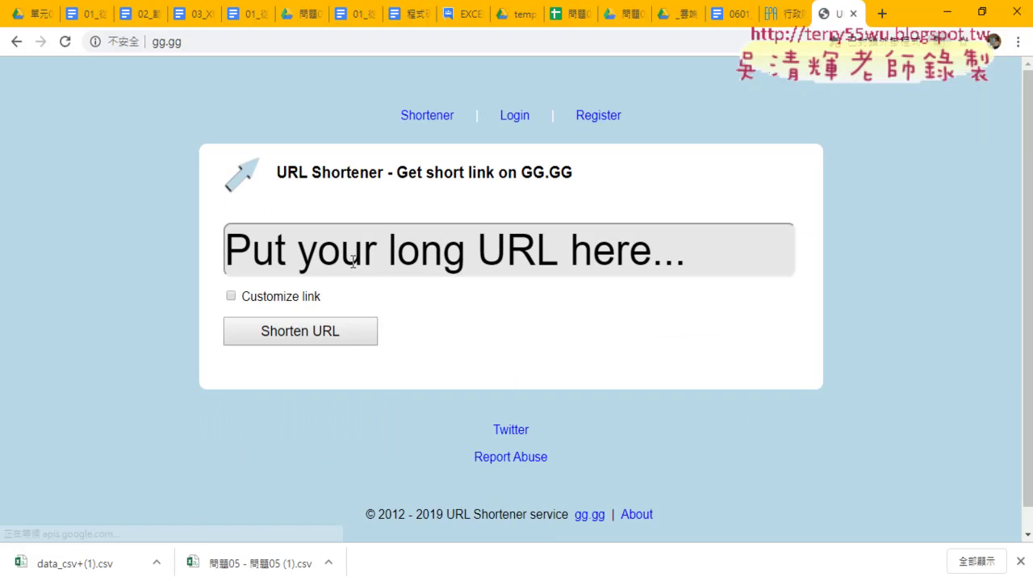
- Paste the published sheet link into gg.gg and shorten it
click(353, 260)
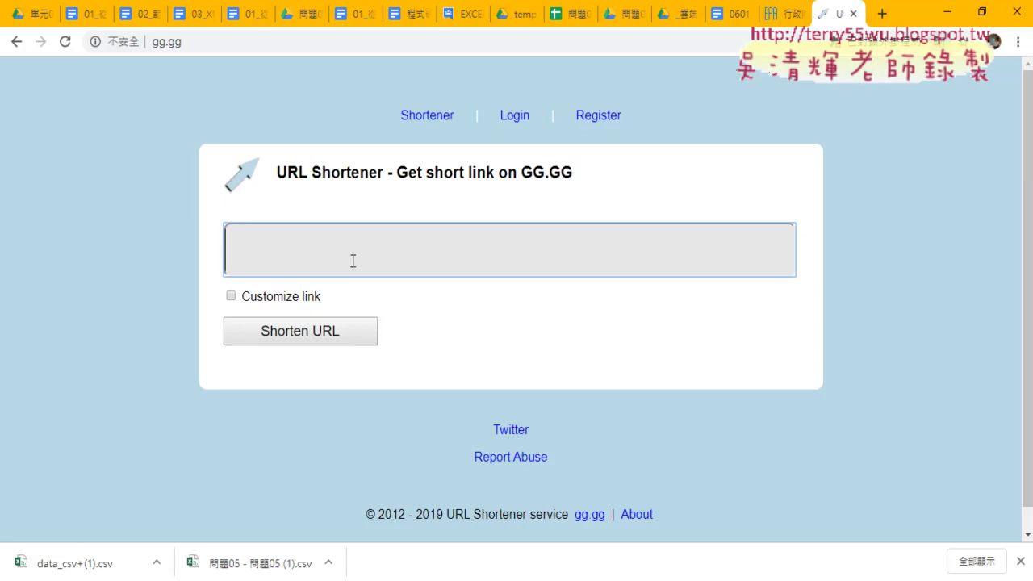
right_click(352, 261)
click(392, 359)
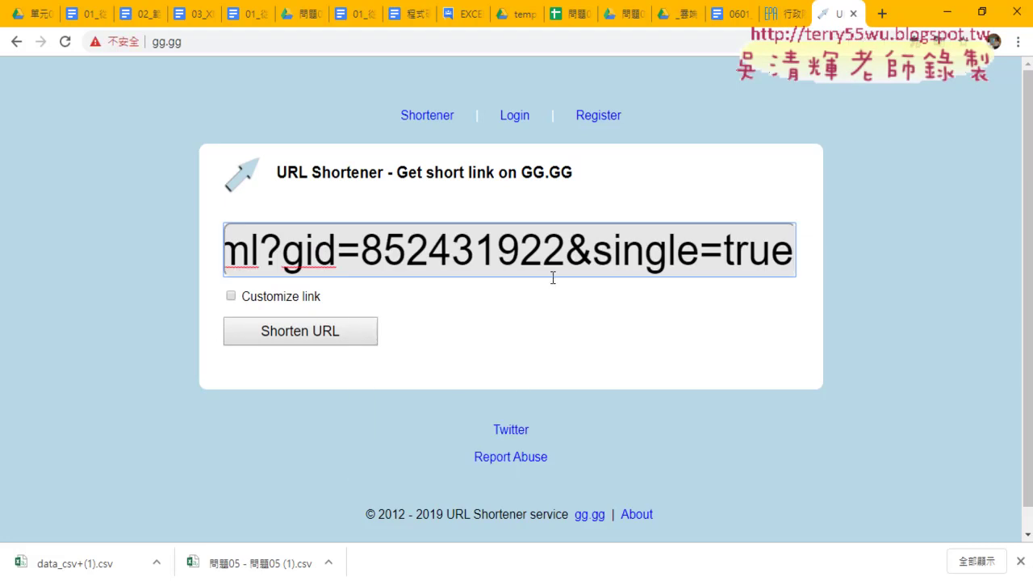
click(312, 333)
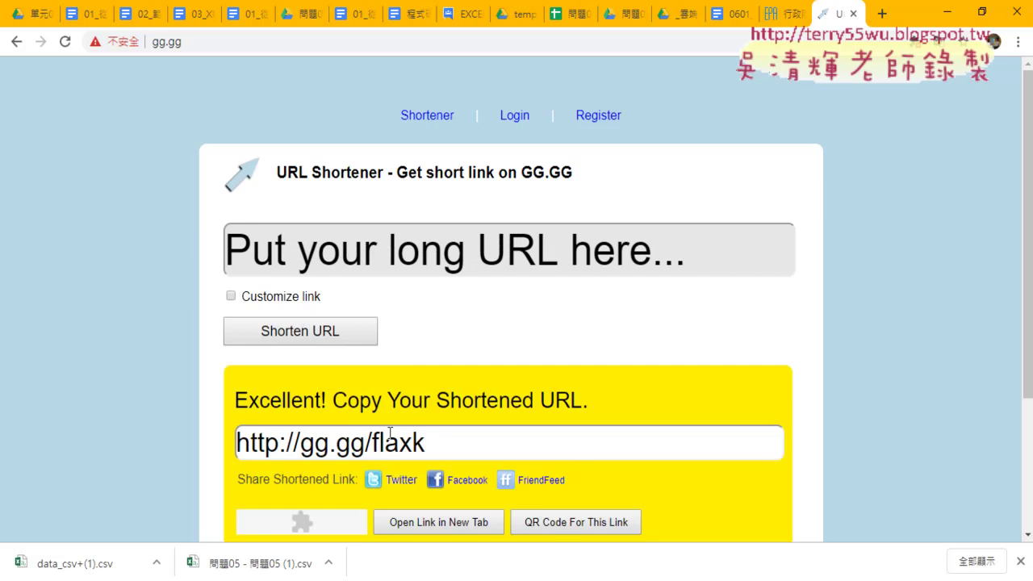
drag(457, 445, 202, 447)
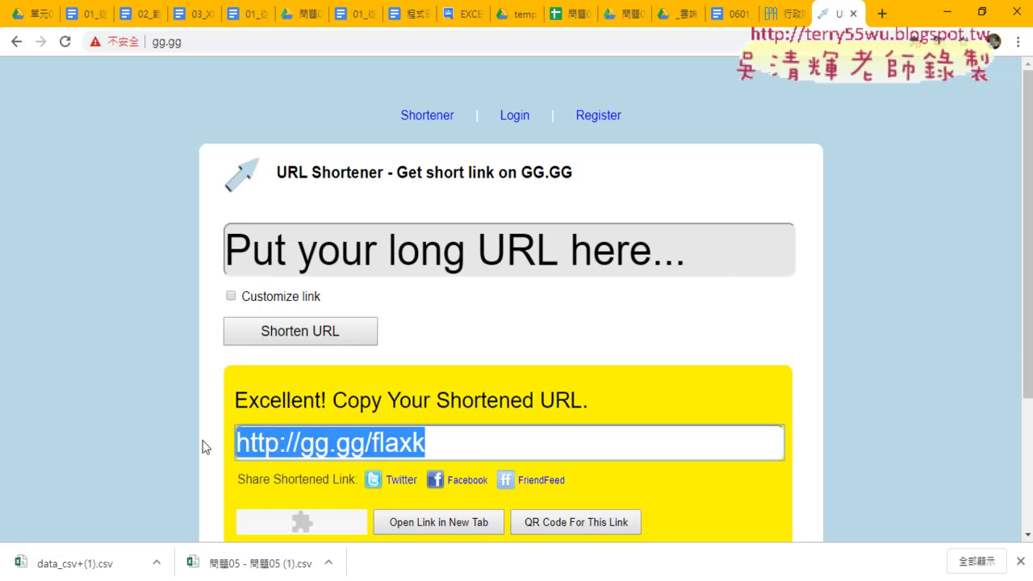
click(231, 296)
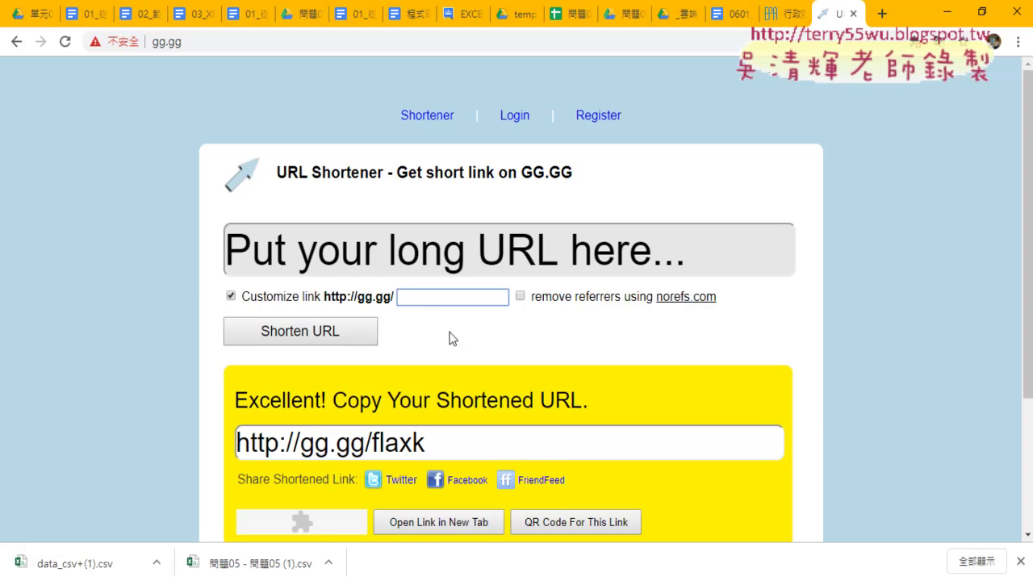
click(550, 525)
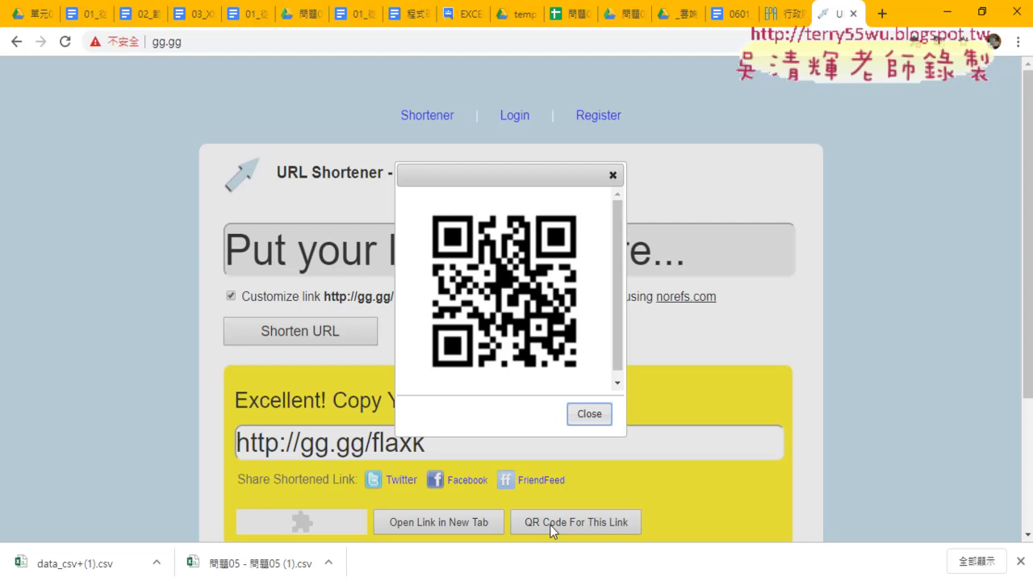
click(571, 16)
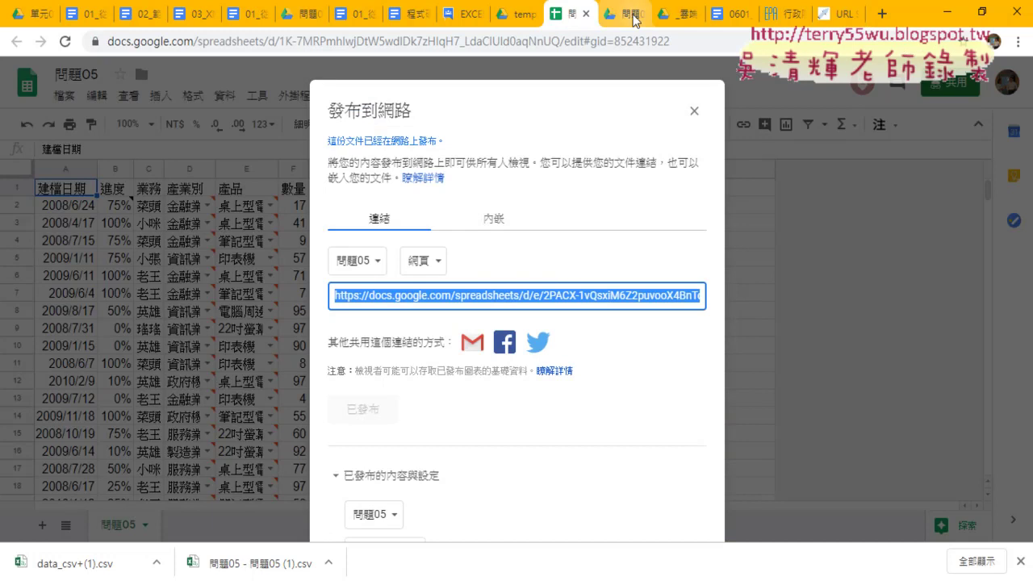
- View and close the published 問題05 page, close the publish dialog, and open sharing settings
click(627, 16)
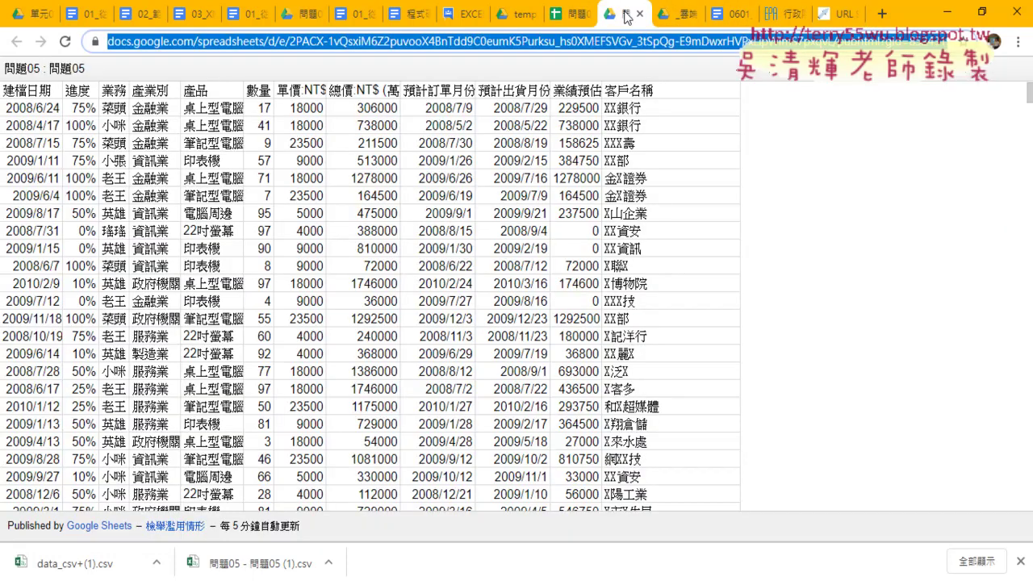
click(639, 14)
click(569, 13)
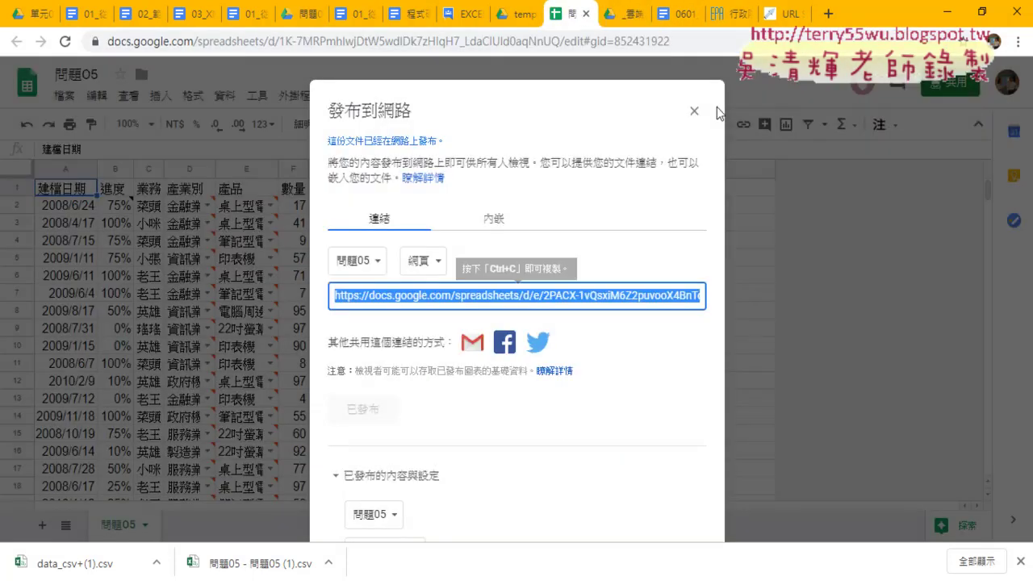
click(694, 110)
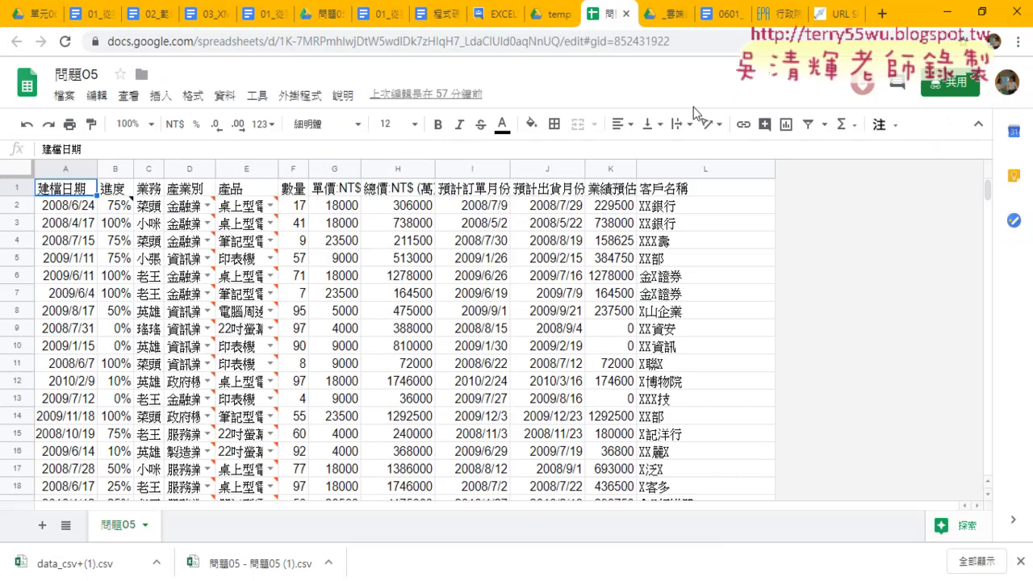
click(944, 87)
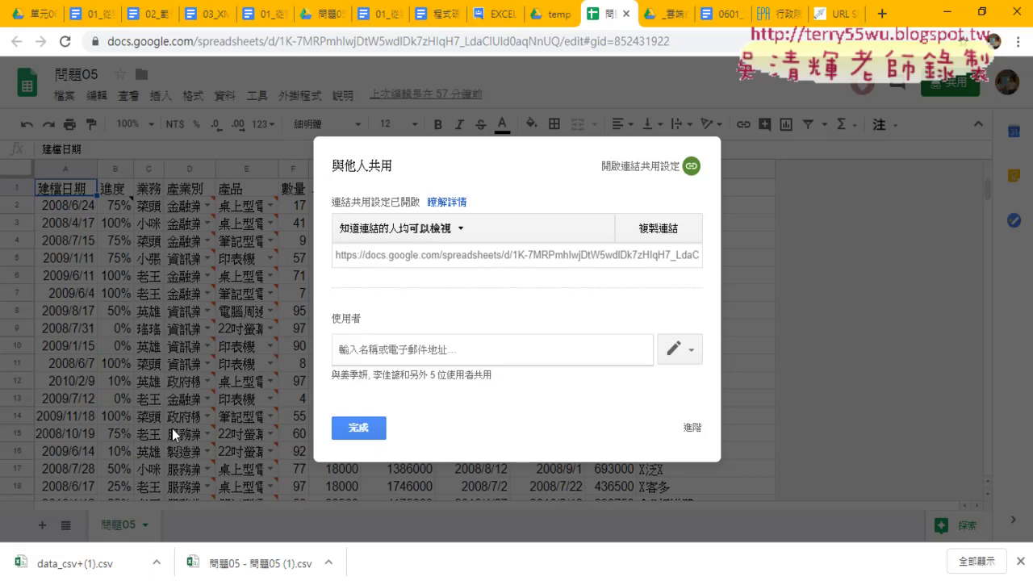
- Review the permission levels, keep anyone with the link as viewer, and close sharing
click(692, 352)
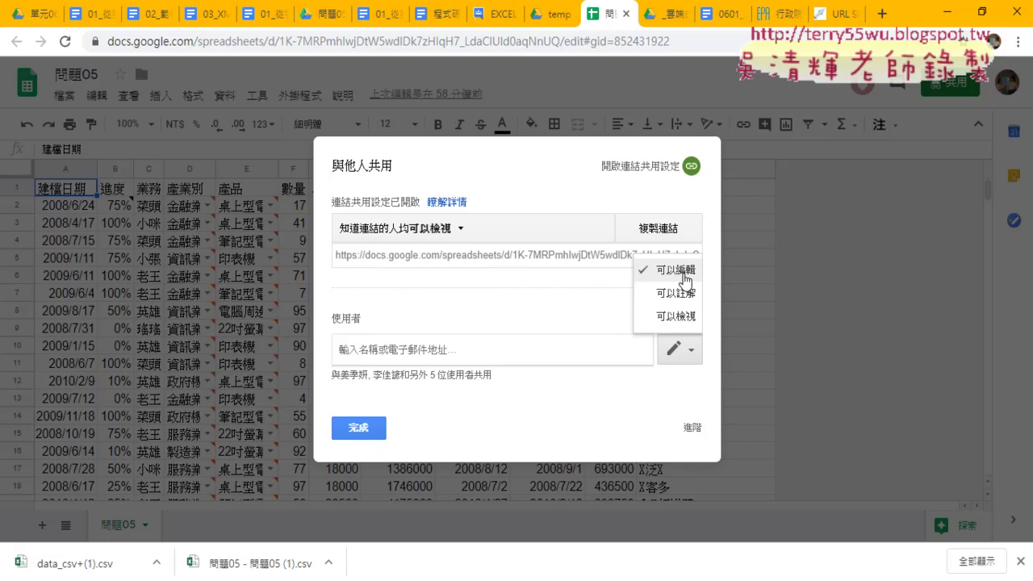
click(433, 442)
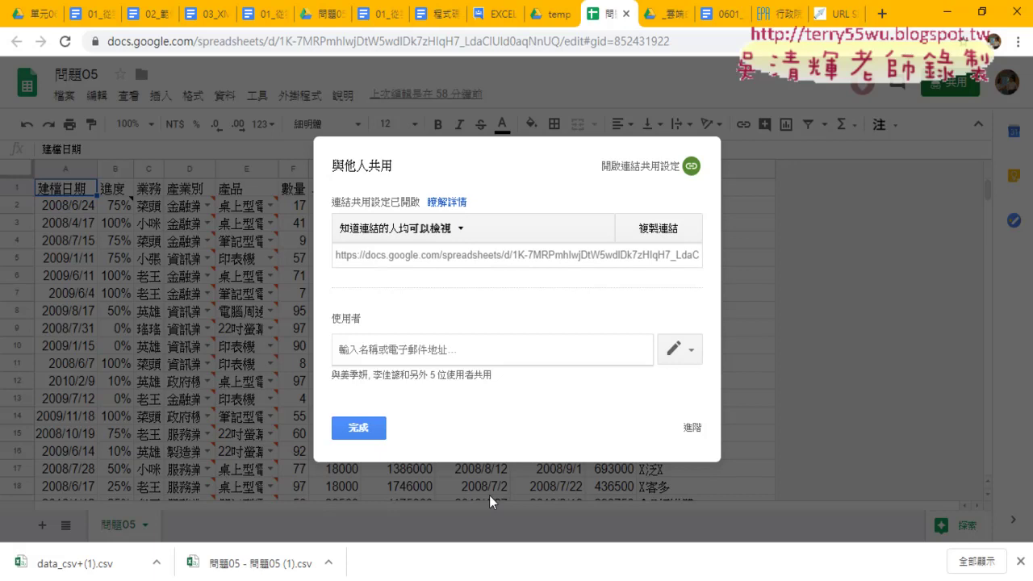
click(356, 428)
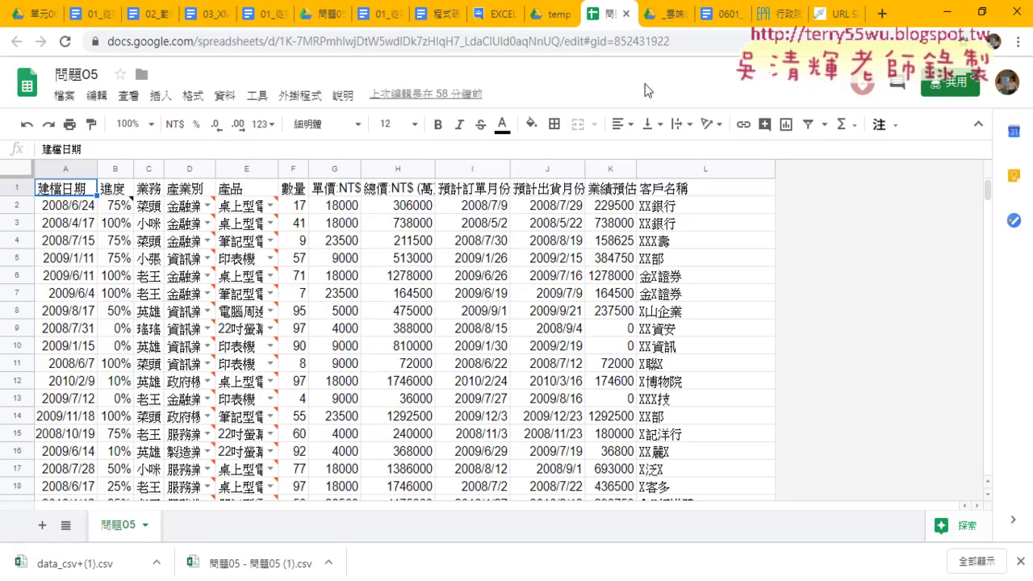
- Close the gg.gg QR code popup, scroll the 問題05 data, and go to the Drive temp folder
click(825, 14)
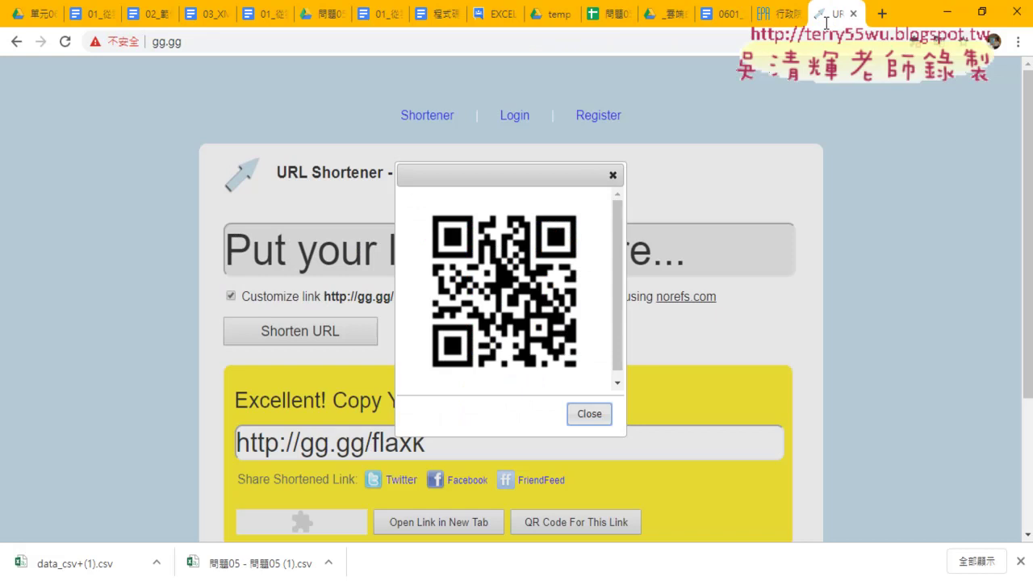
click(613, 177)
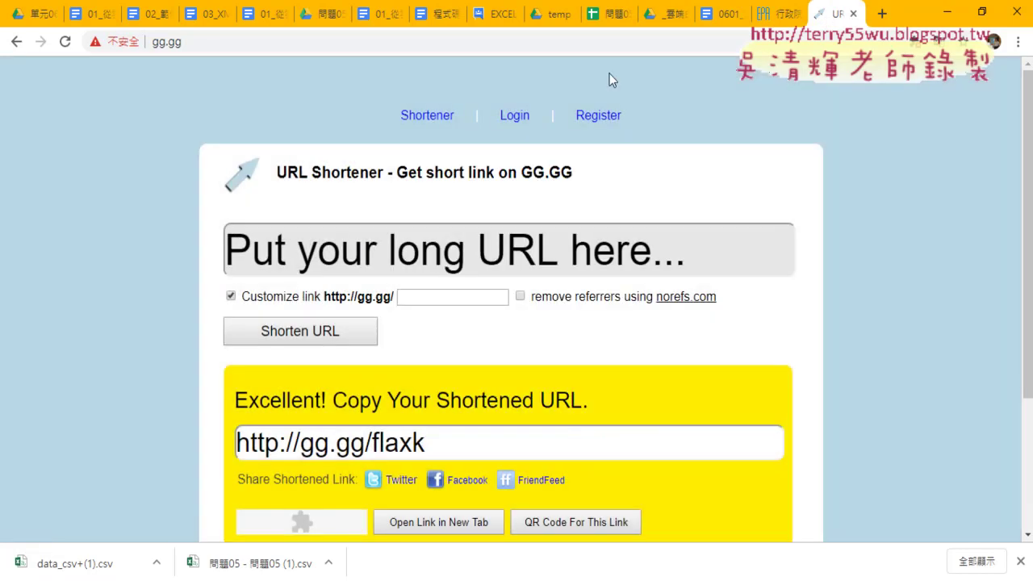
click(611, 14)
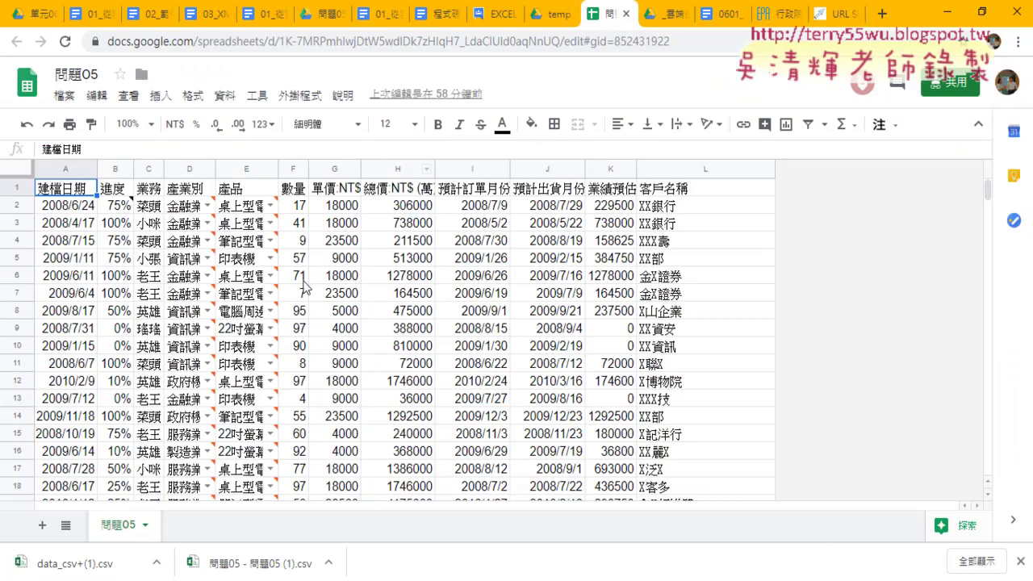
scroll(223, 452, down, 1)
scroll(222, 452, down, 2)
scroll(223, 452, down, 2)
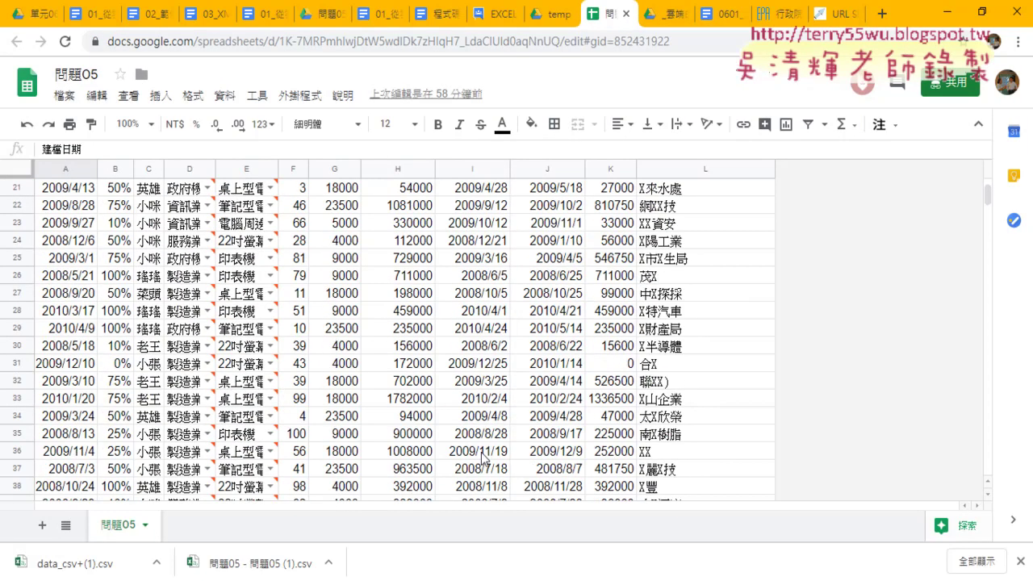
scroll(377, 459, up, 3)
scroll(360, 425, up, 3)
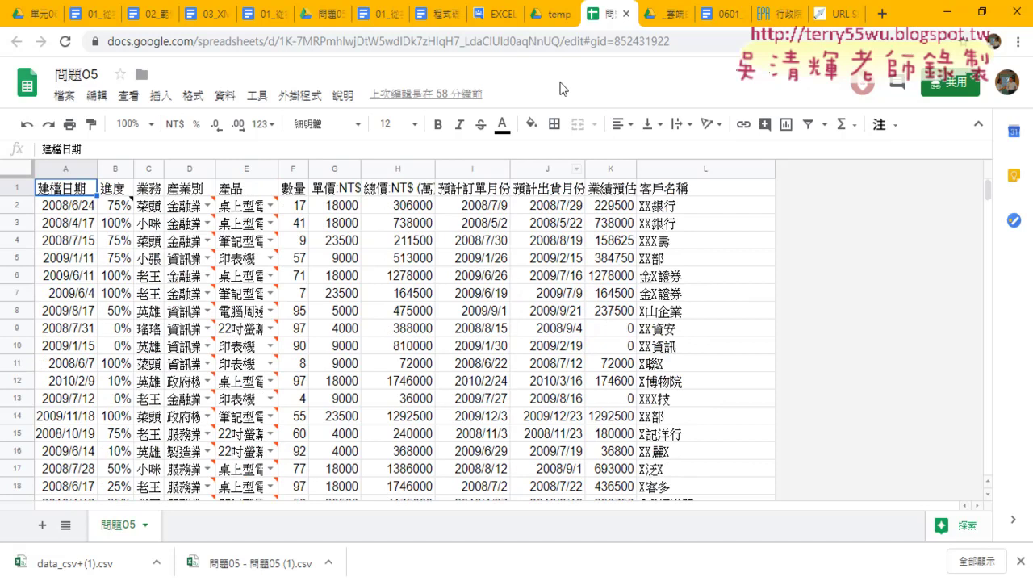
click(561, 22)
- Browse Drive's 新增 > 更多 file types without creating anything, then return to the 問題05 spreadsheet
click(61, 150)
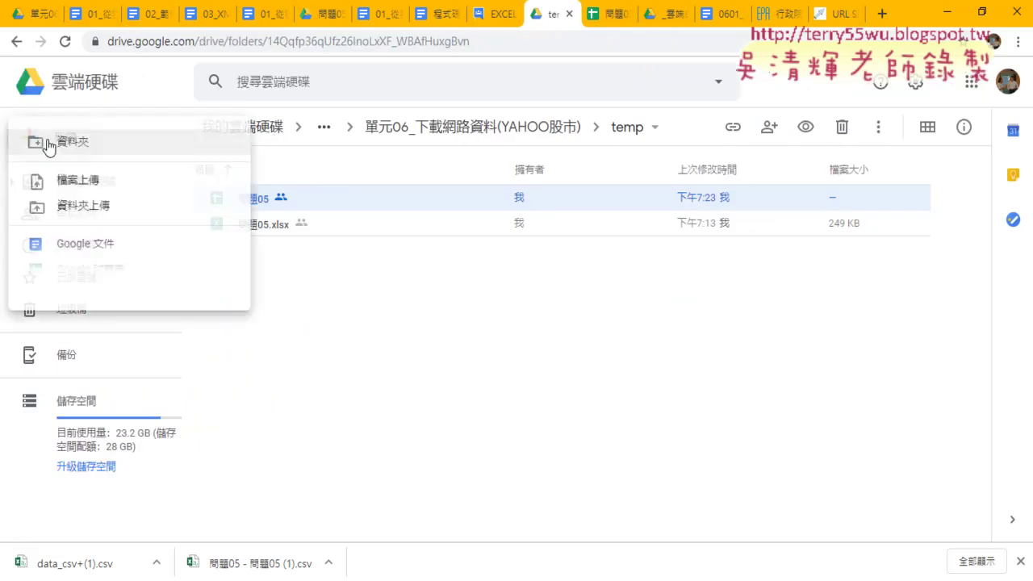
mouse_move(120, 337)
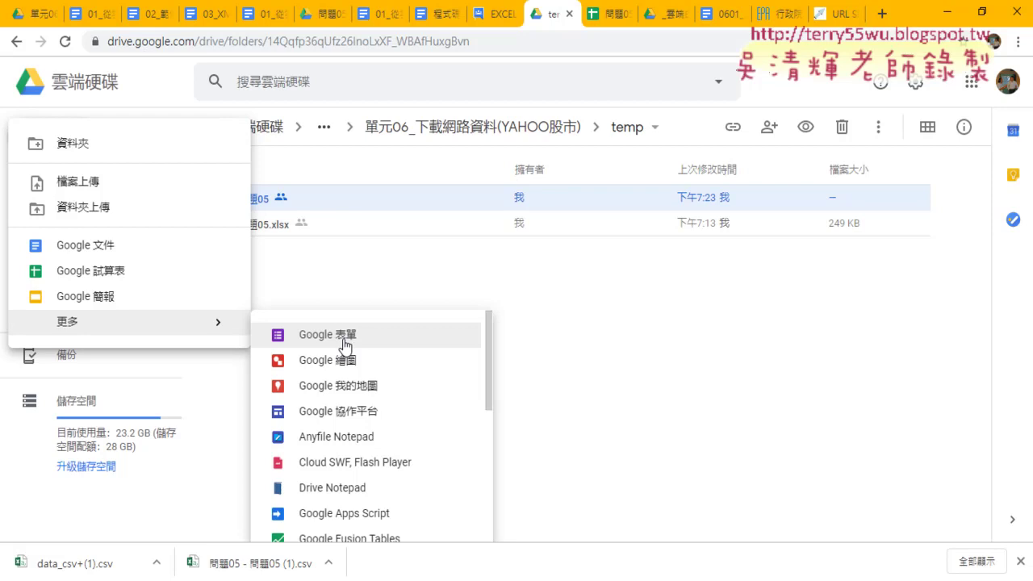
click(565, 302)
click(611, 13)
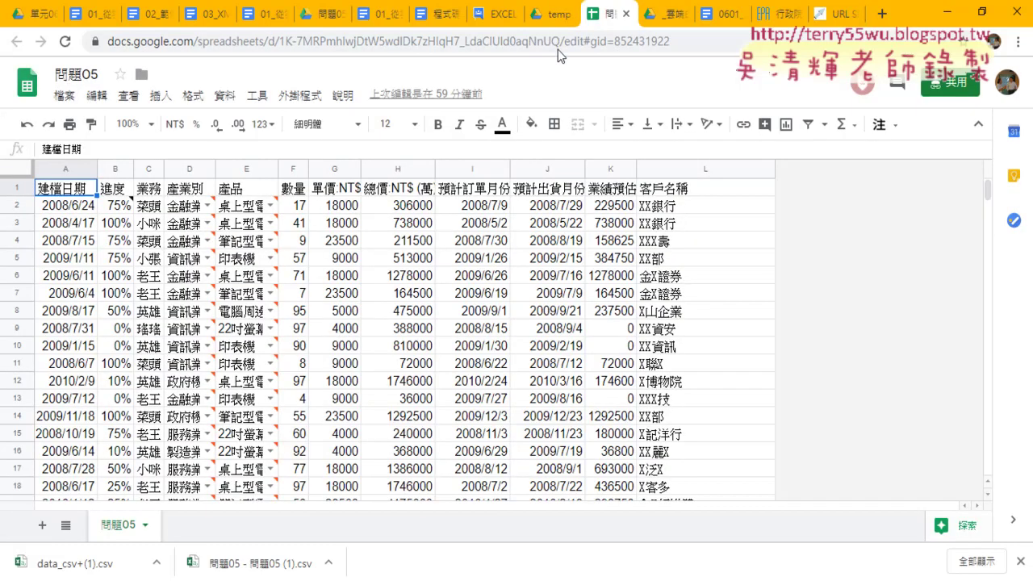
- Open Publish to the web and limit publishing to the 問題05 sheet only
click(65, 96)
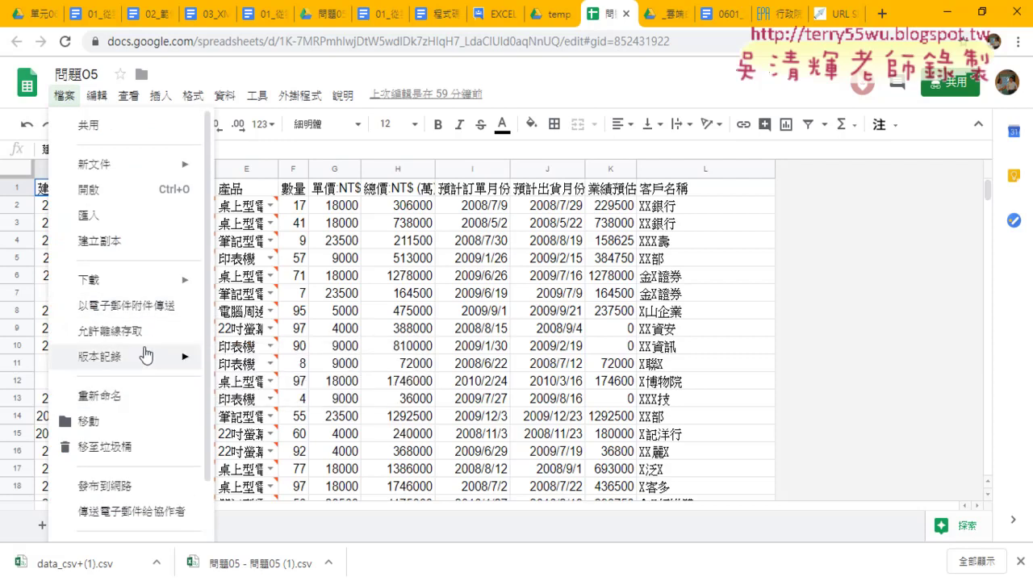
click(133, 487)
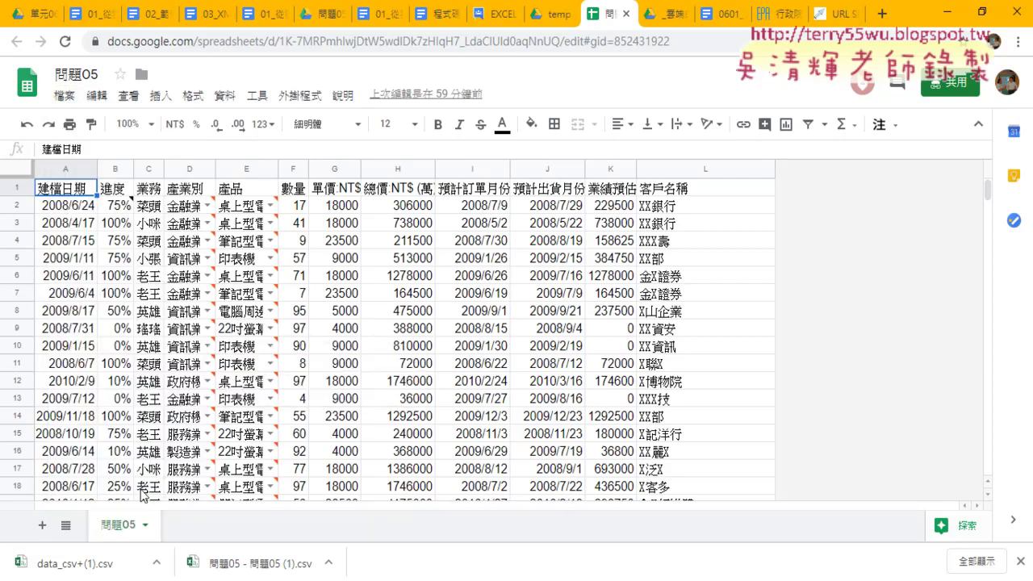
click(375, 263)
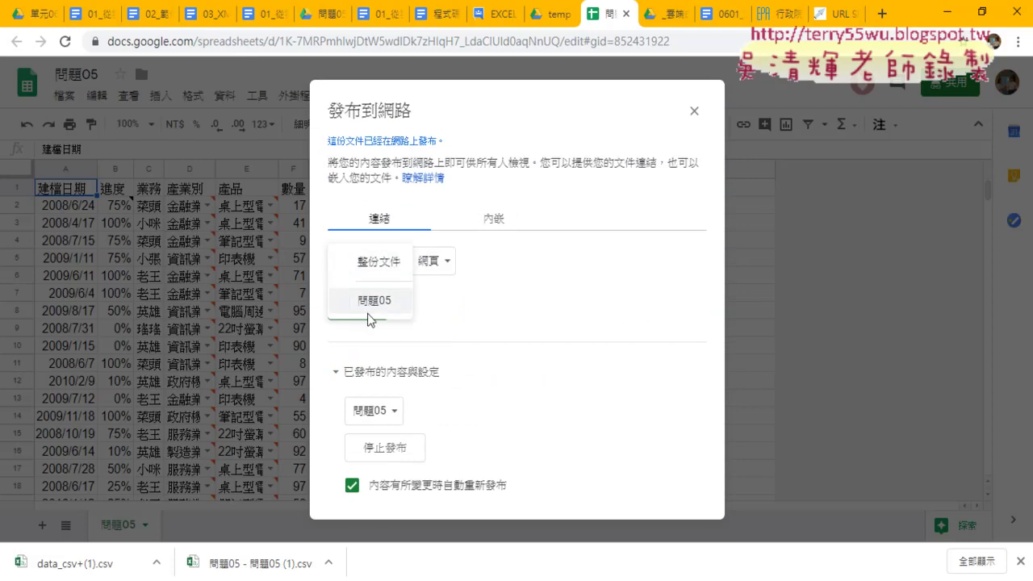
click(368, 313)
click(430, 264)
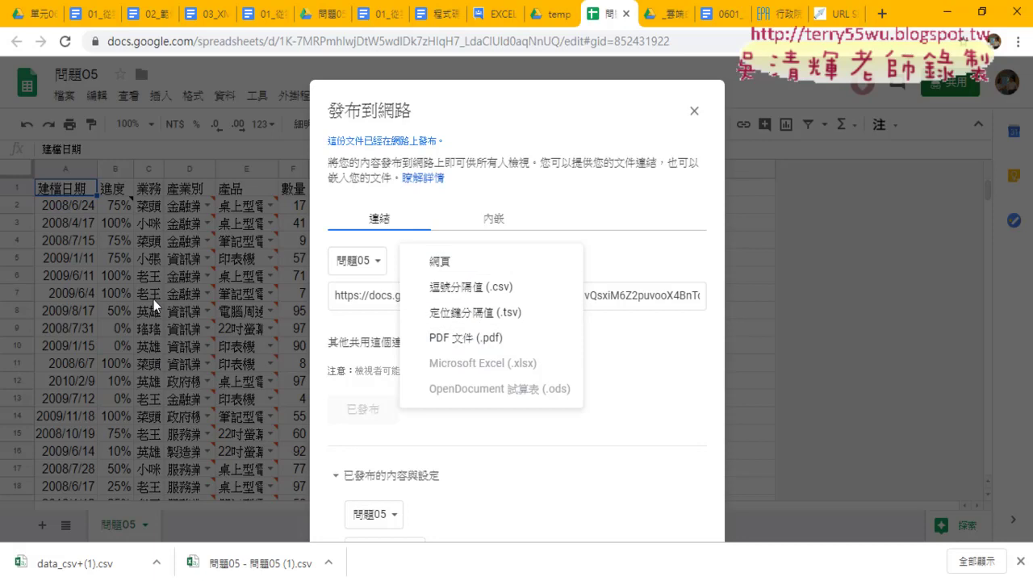
click(578, 192)
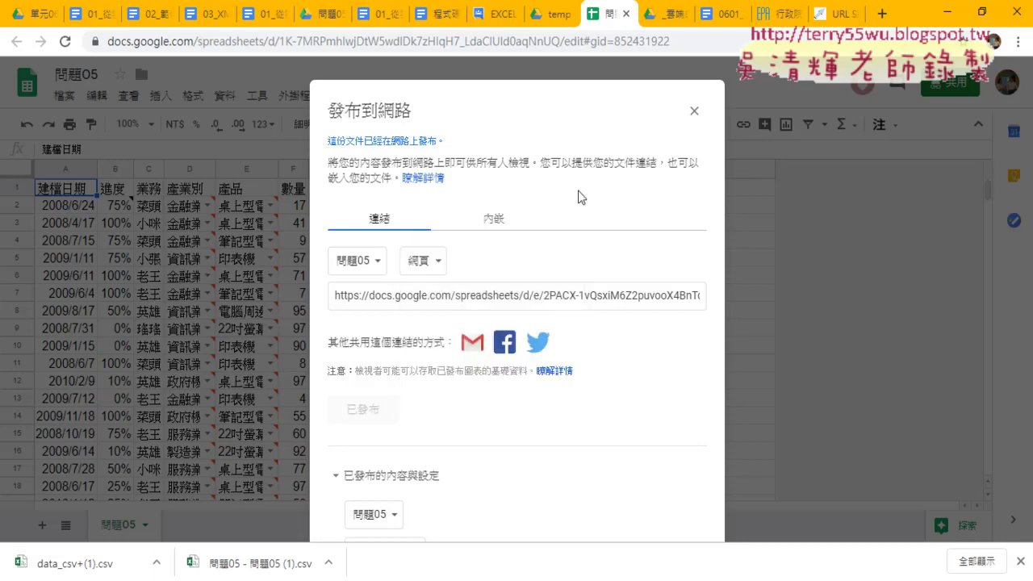
- Set the link format to comma-separated values (.csv), then select and copy the link
click(495, 219)
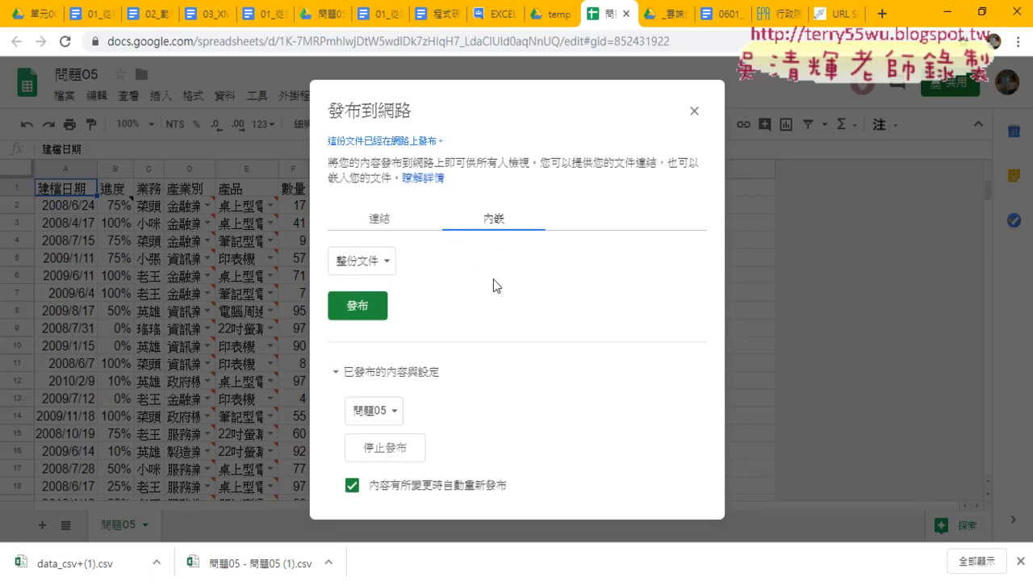
click(378, 228)
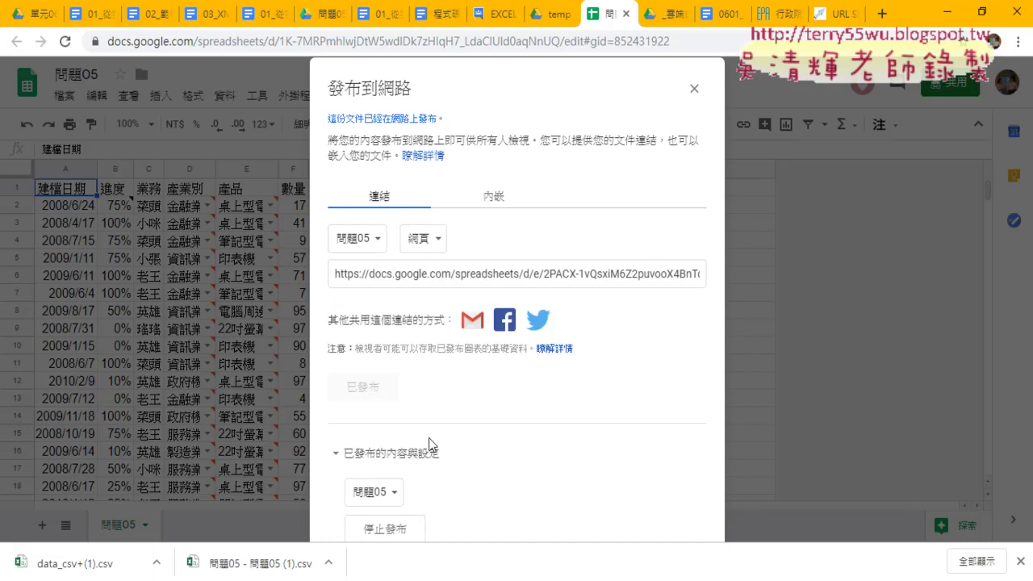
click(415, 242)
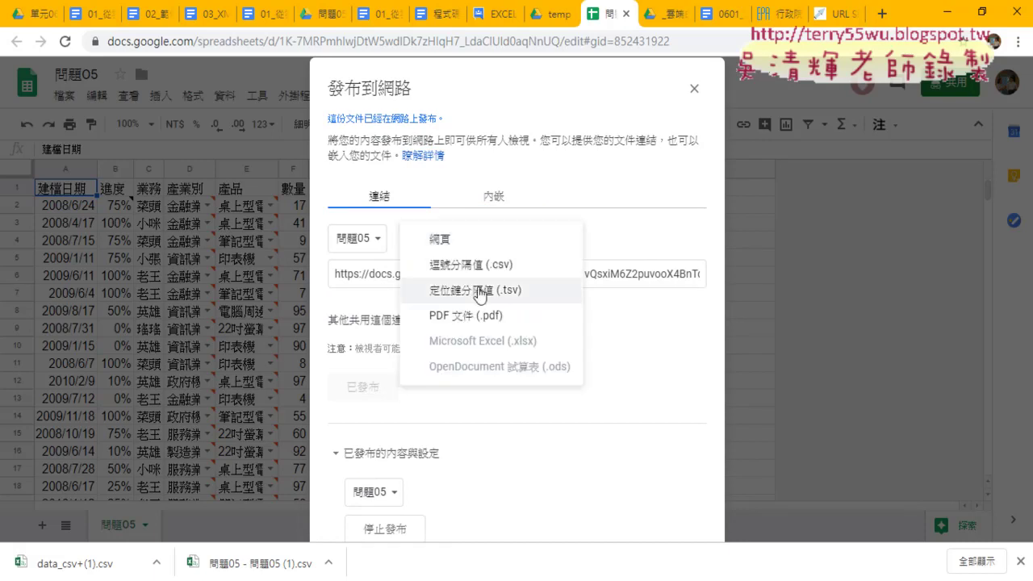
click(481, 266)
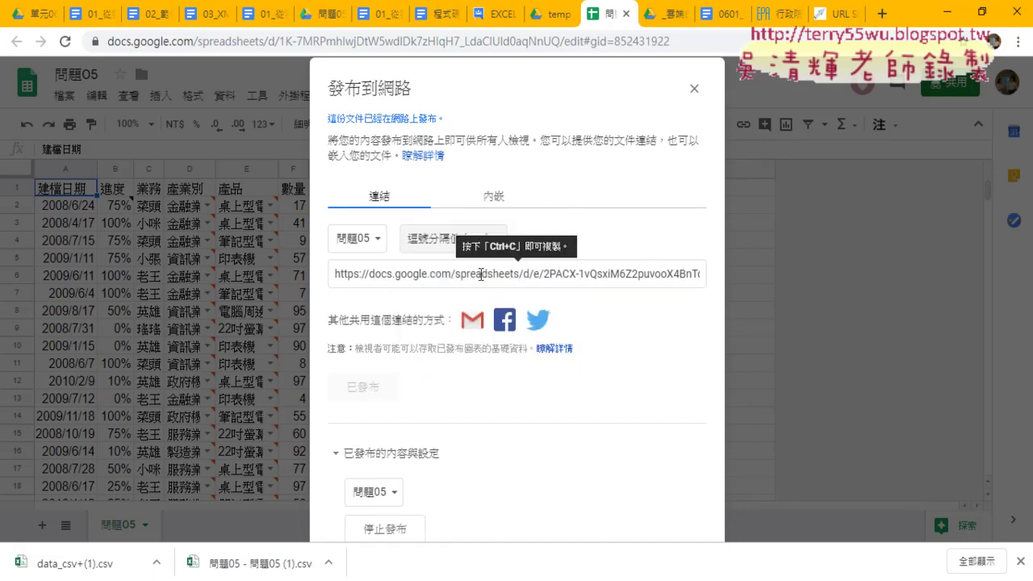
click(480, 275)
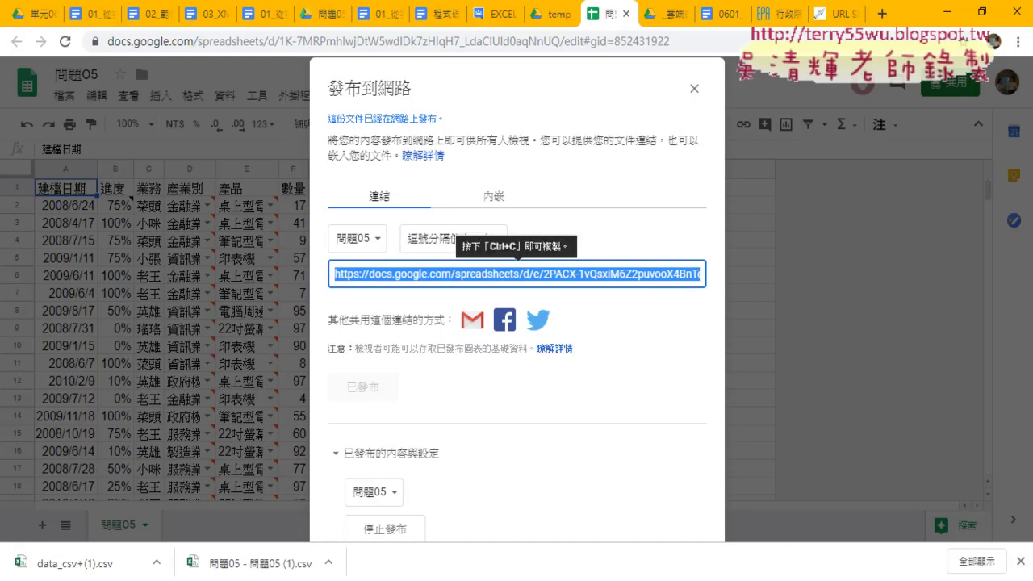
key(alt+Tab)
- Clear all data from the 問題05 sheet and delete its linked query
click(101, 552)
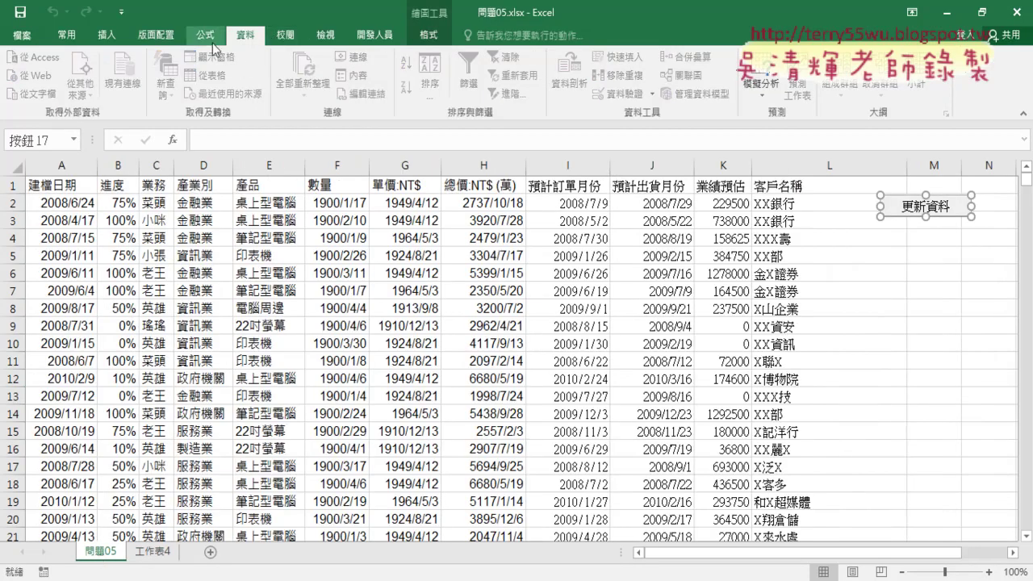
click(14, 171)
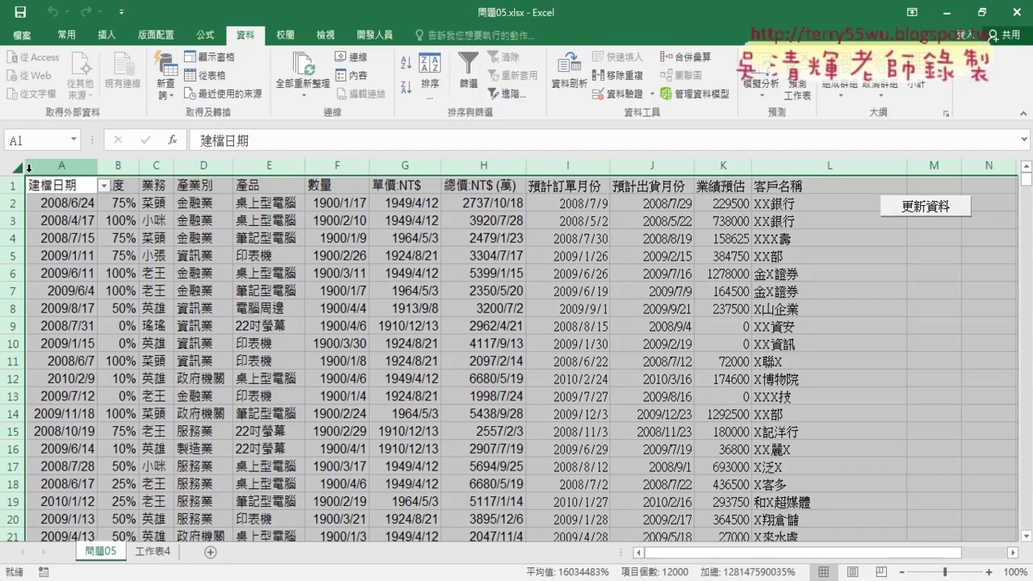
key(Delete)
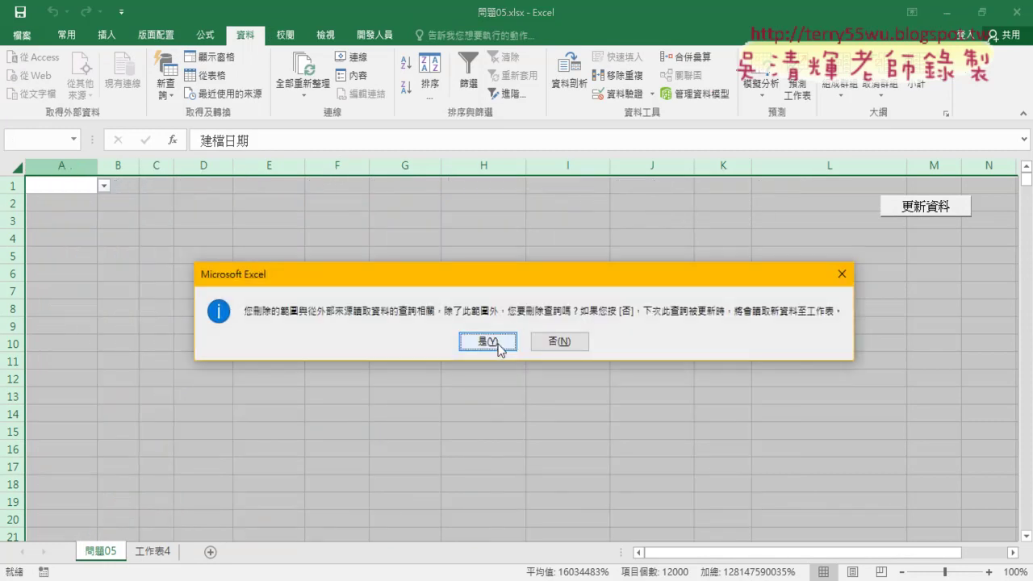
click(498, 344)
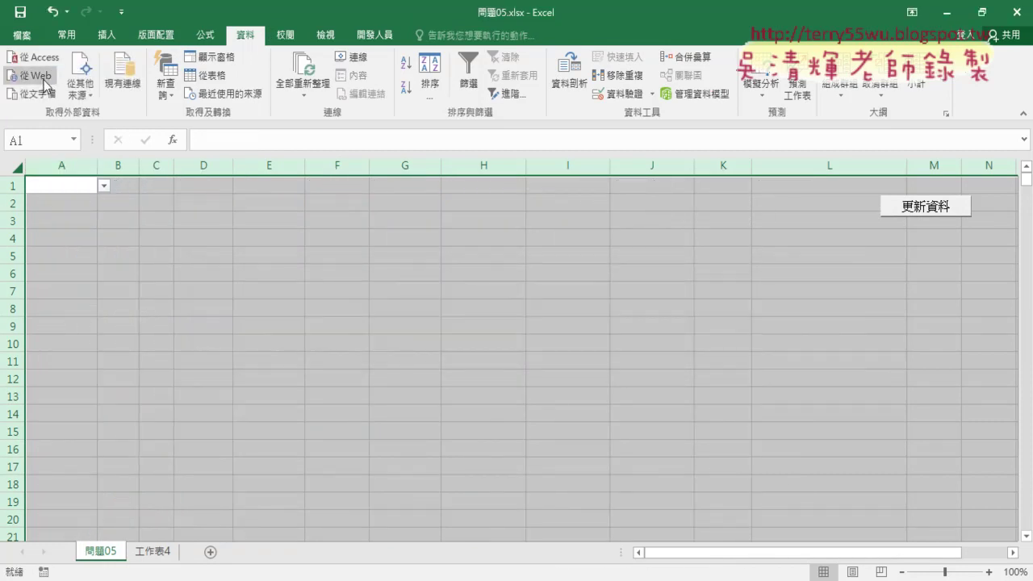
- Rename sheet 工作表4 to CSV, glance at the empty 問題05 sheet, and return to CSV
click(150, 552)
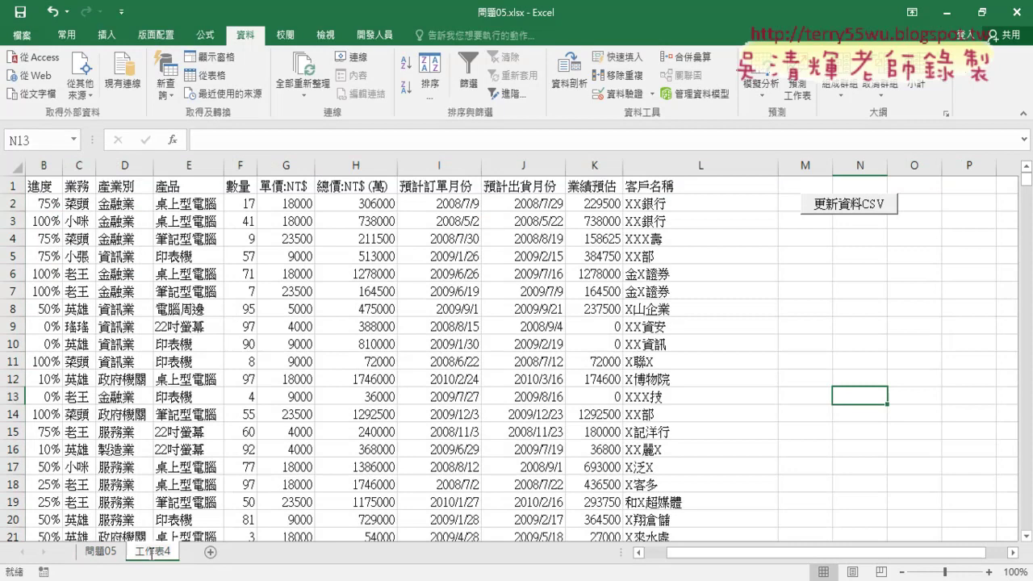
double_click(151, 552)
text(CS)
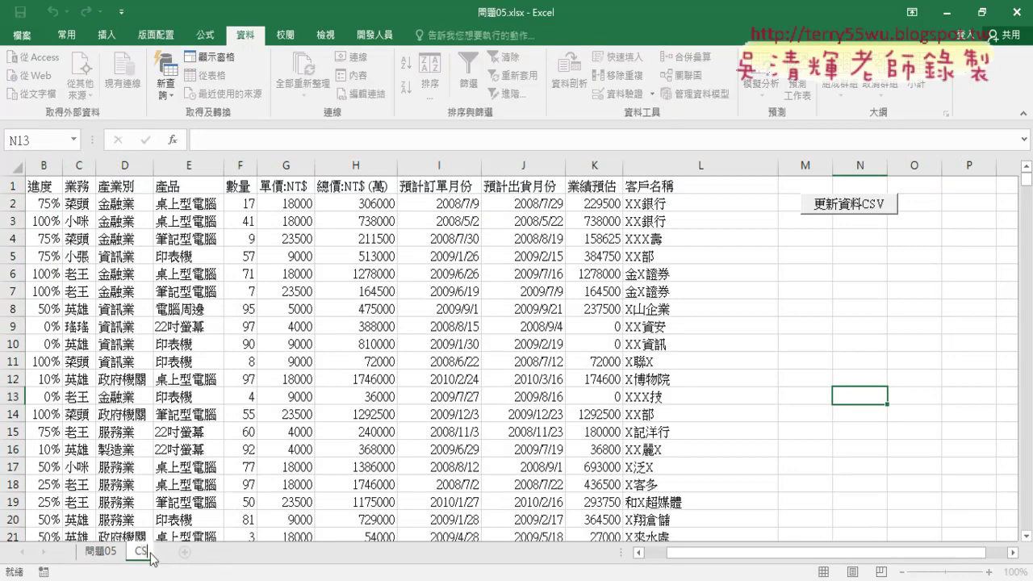
text(V)
key(Return)
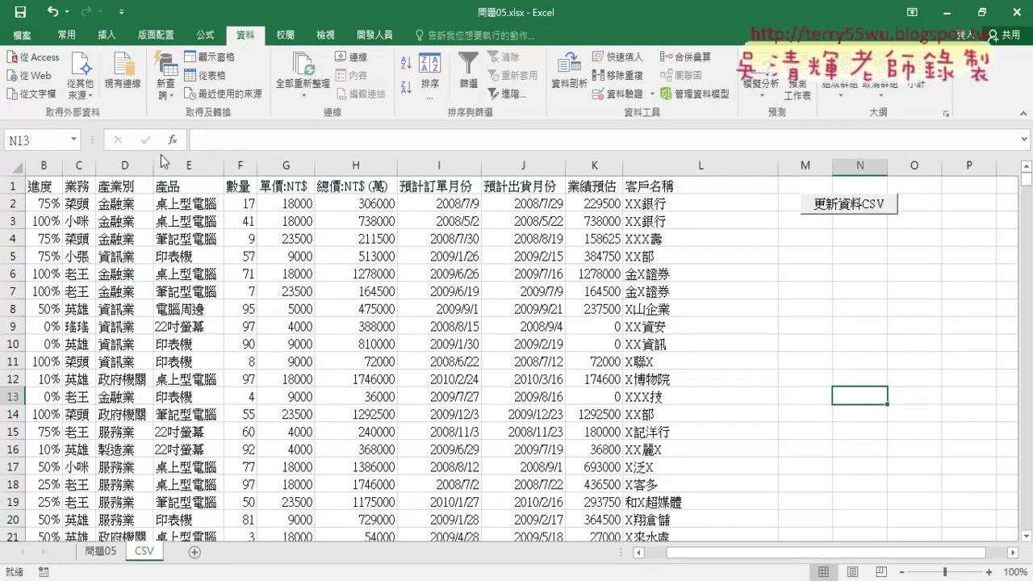
click(42, 95)
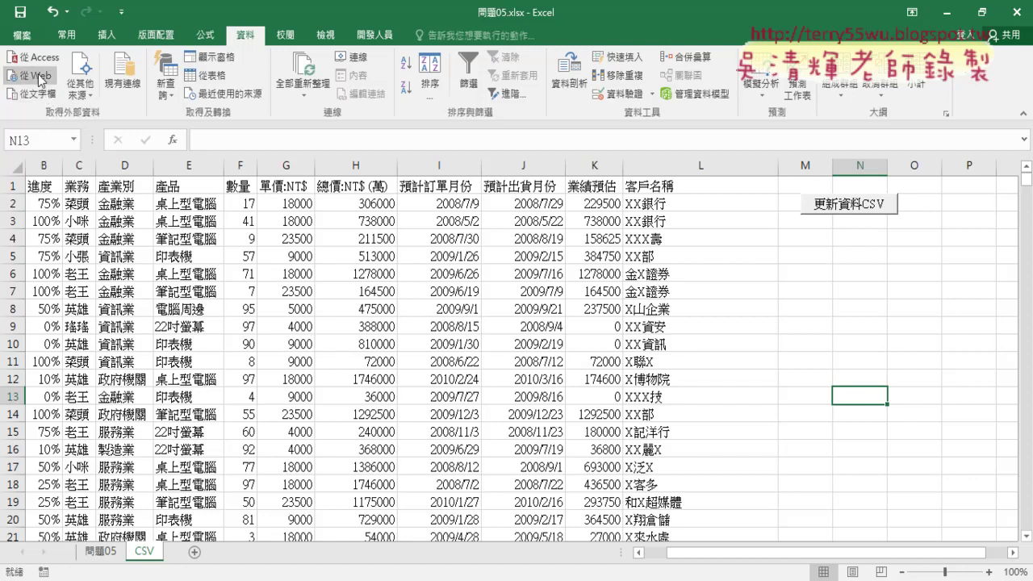
click(103, 553)
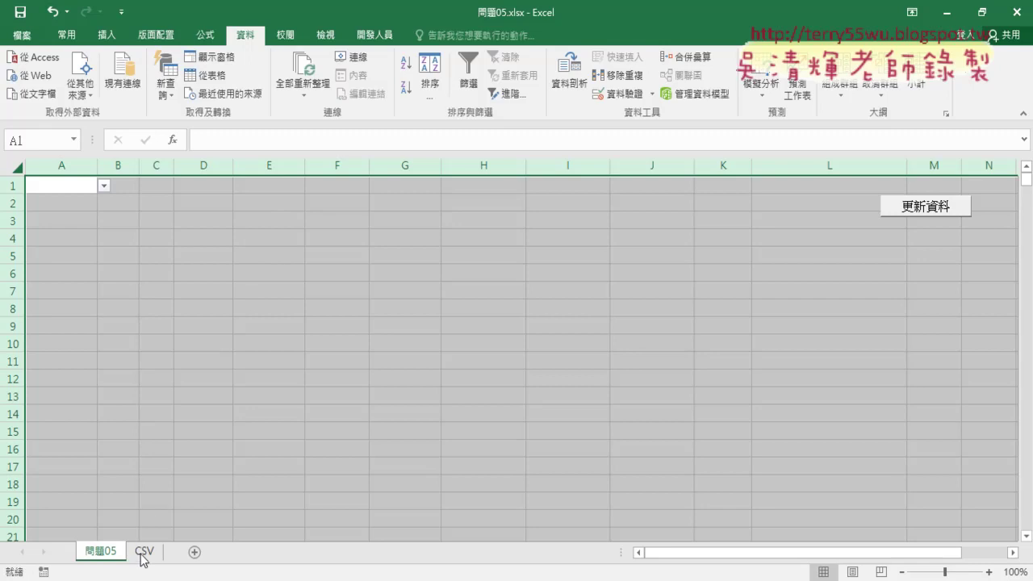
click(143, 551)
- Open the Visual Basic editor from the Developer tab and highlight the lines clearing old data
click(375, 35)
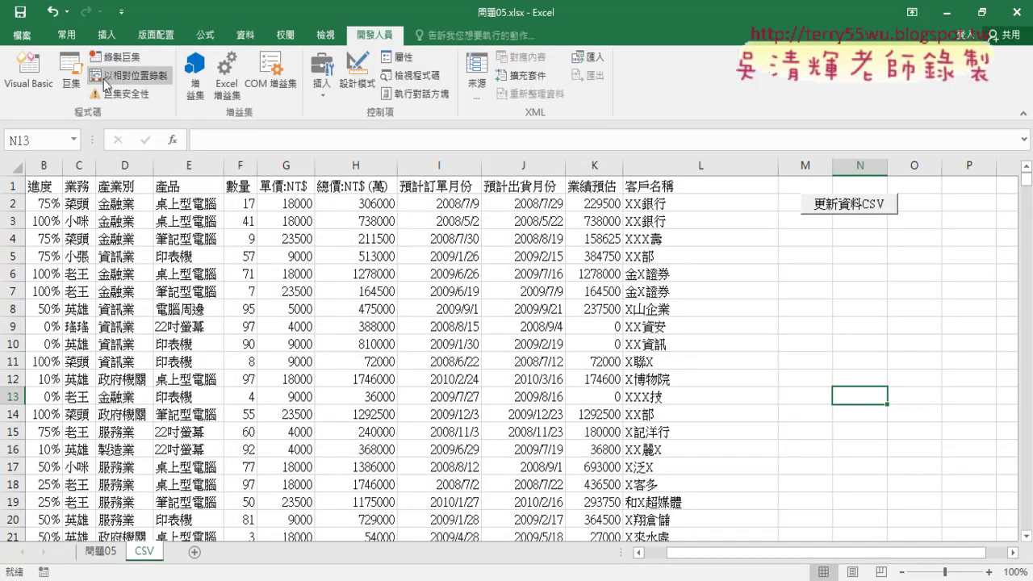
click(24, 74)
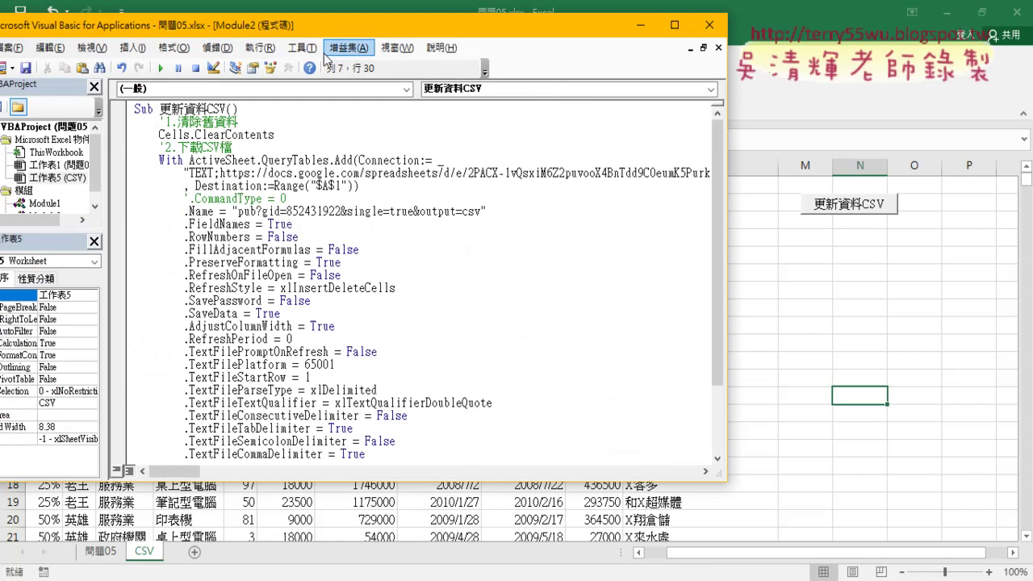
drag(325, 24, 543, 36)
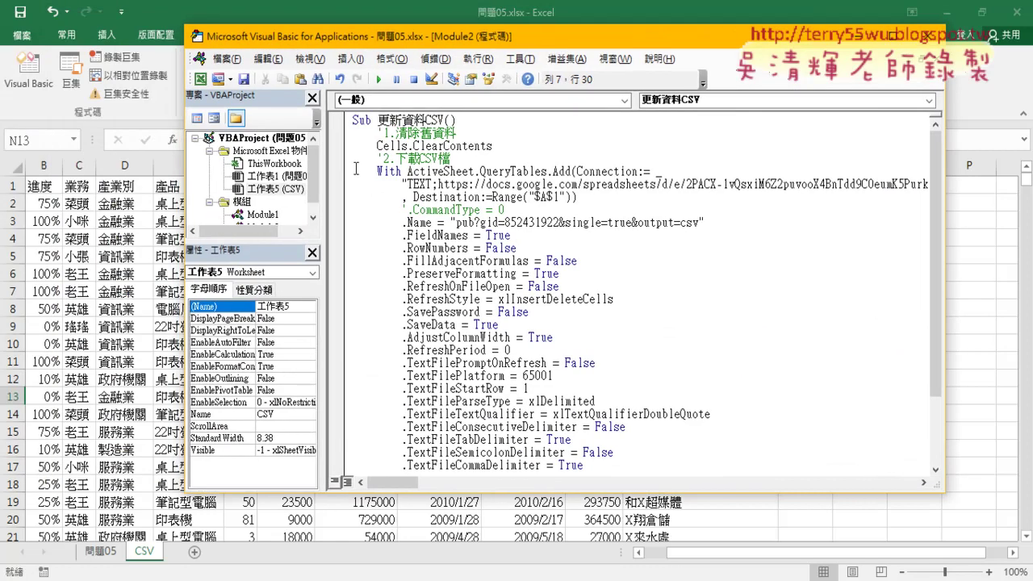
drag(355, 169, 427, 439)
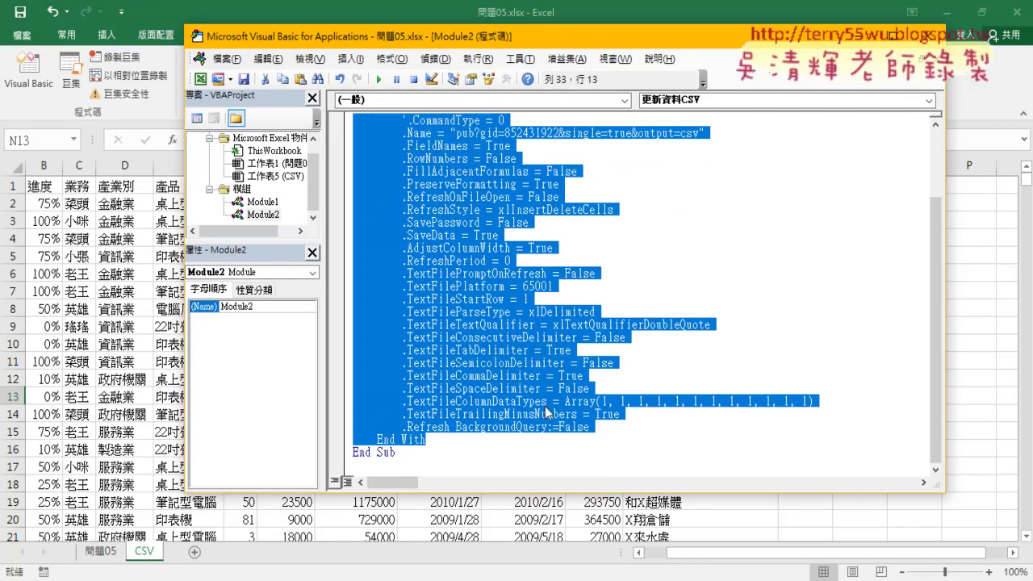
scroll(546, 412, up, 3)
drag(494, 146, 324, 138)
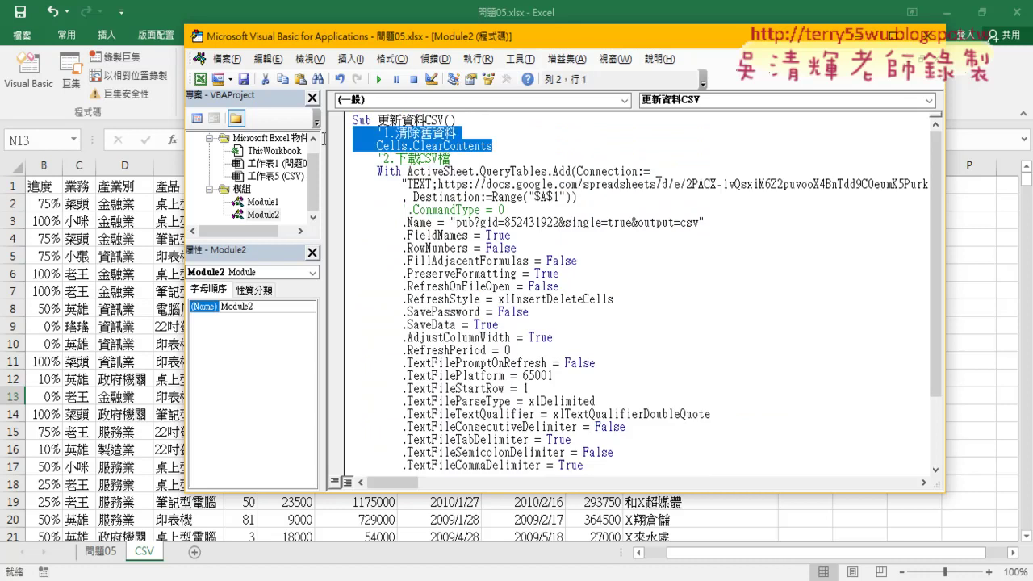
click(354, 172)
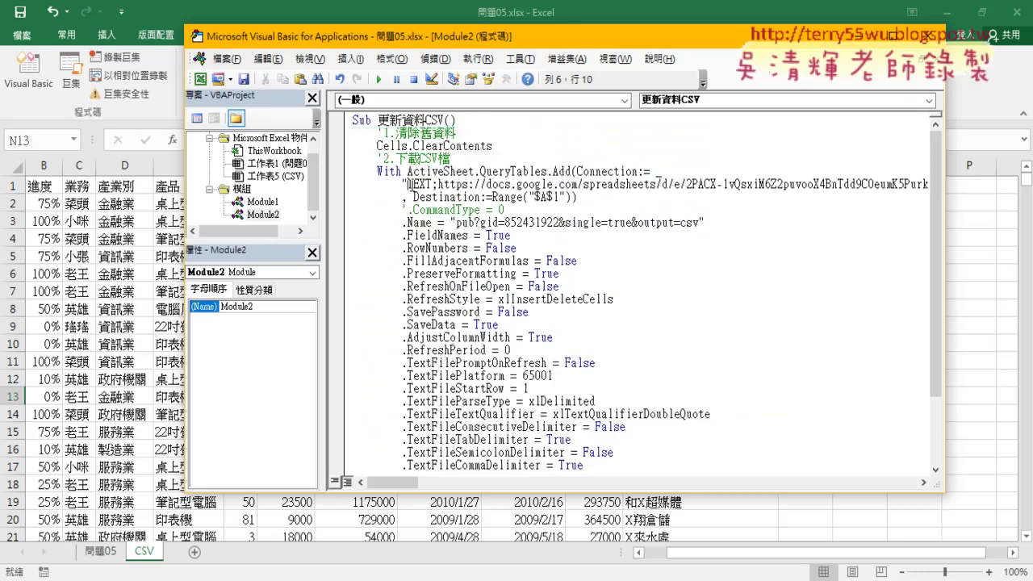
- Highlight the Google Sheets link and column data types array, then open Module1's 更新資料 code
drag(408, 184, 873, 187)
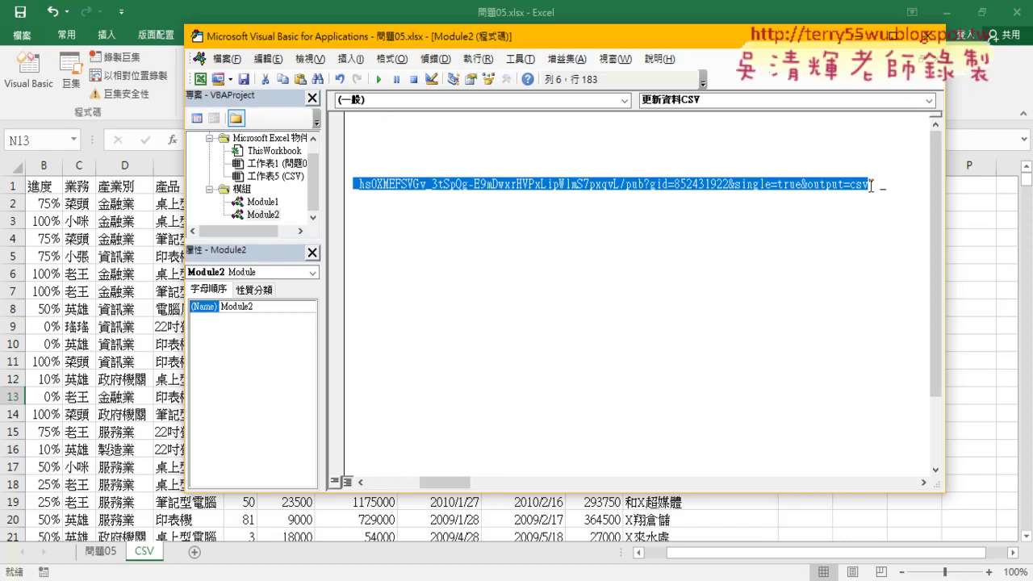
drag(452, 483, 397, 484)
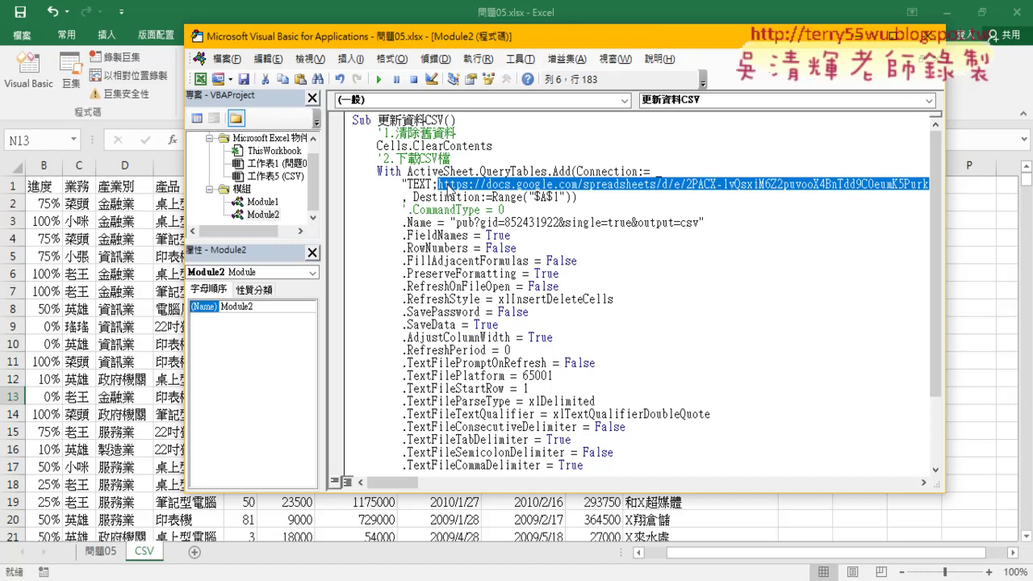
scroll(482, 322, down, 2)
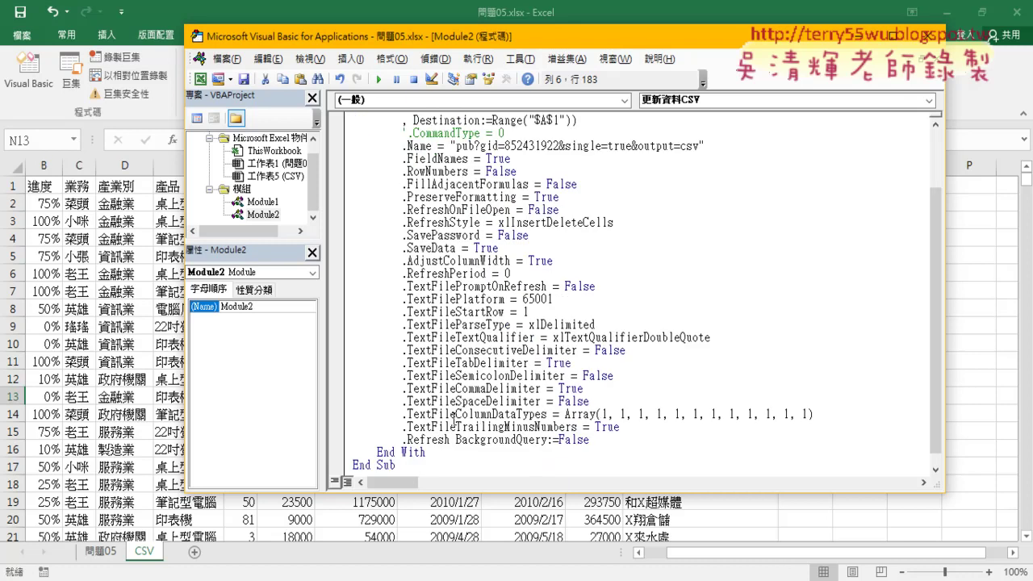
scroll(811, 396, up, 2)
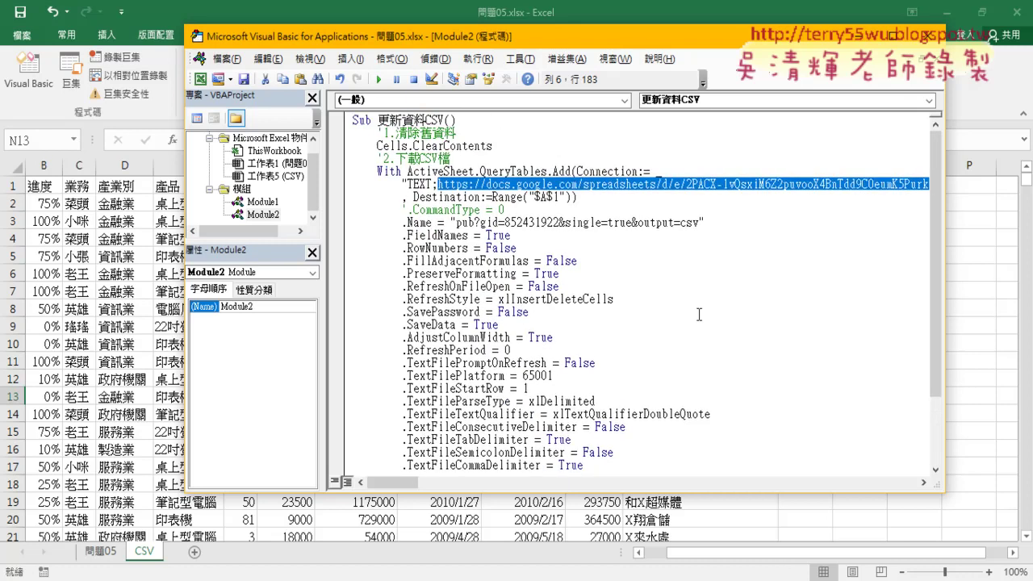
scroll(616, 275, down, 2)
scroll(598, 321, down, 1)
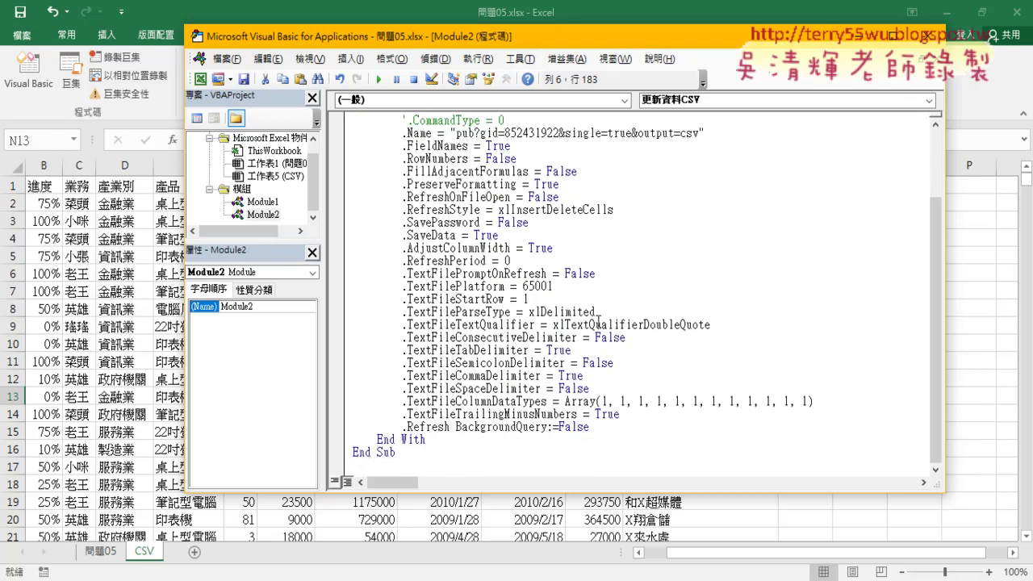
drag(565, 401, 815, 401)
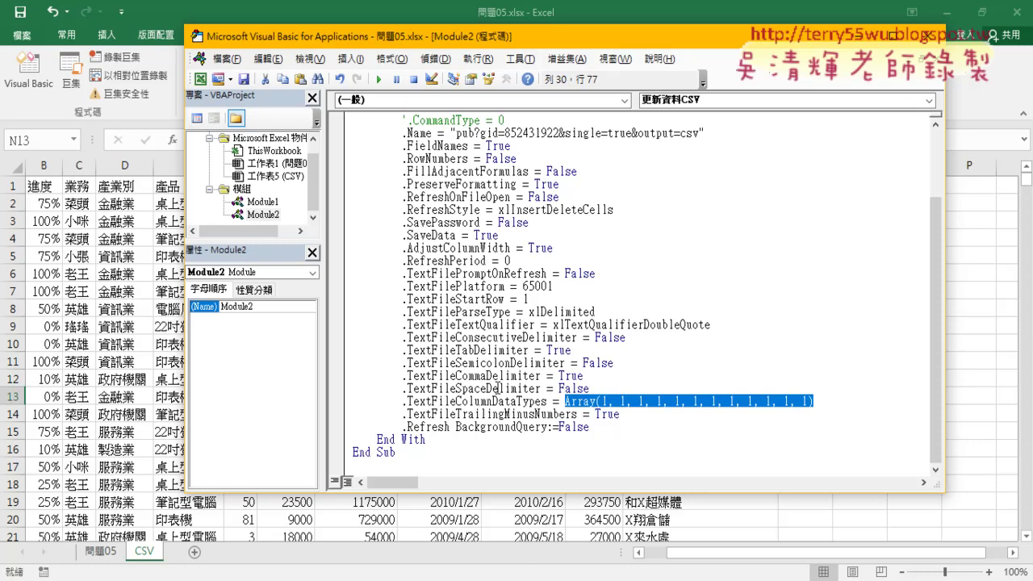
double_click(265, 202)
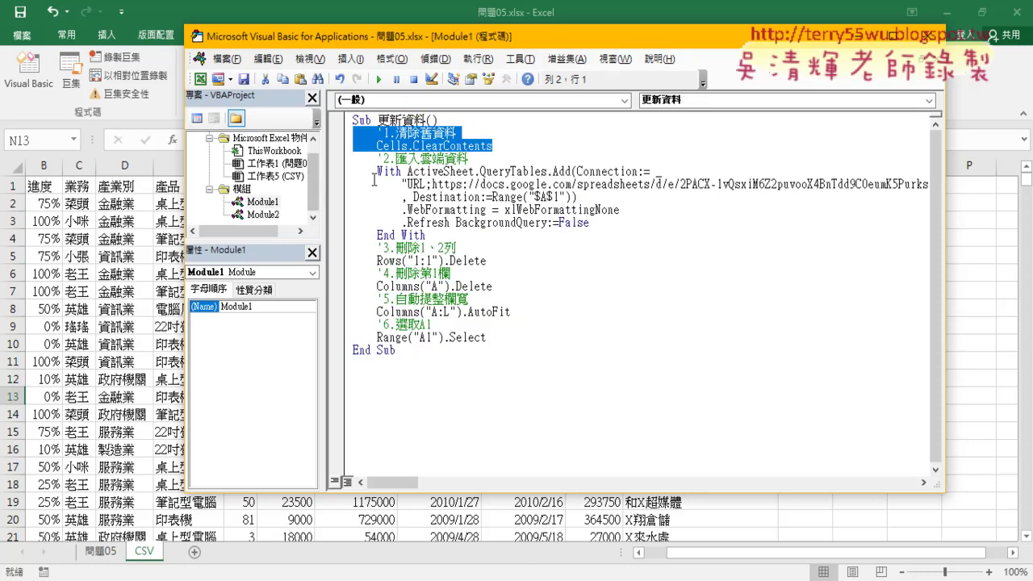
- Review Module1's lines deleting row 1 and column A, autofitting, selecting A1; return to empty 問題05
click(393, 133)
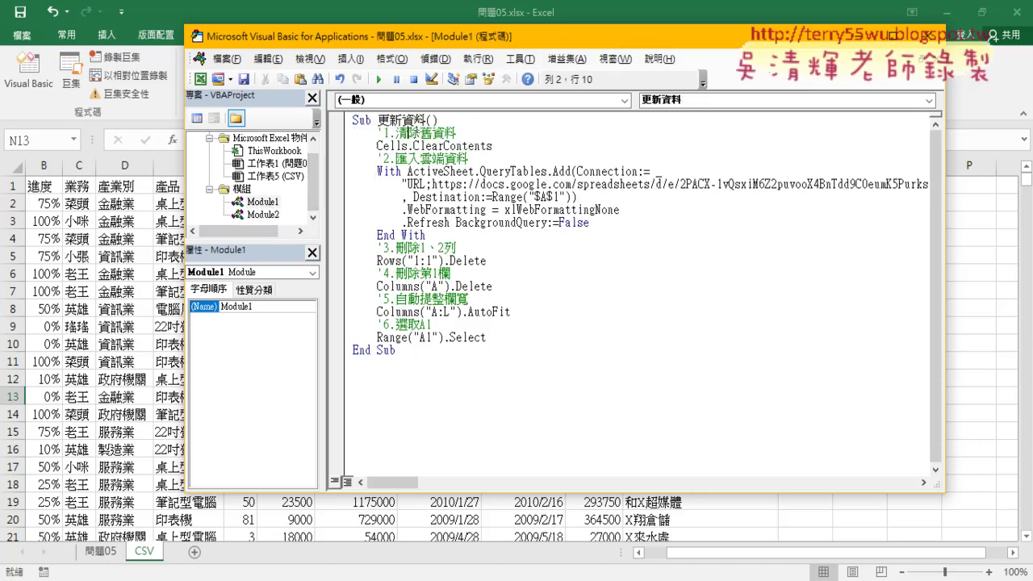
drag(506, 156, 407, 158)
click(513, 144)
drag(510, 261, 340, 259)
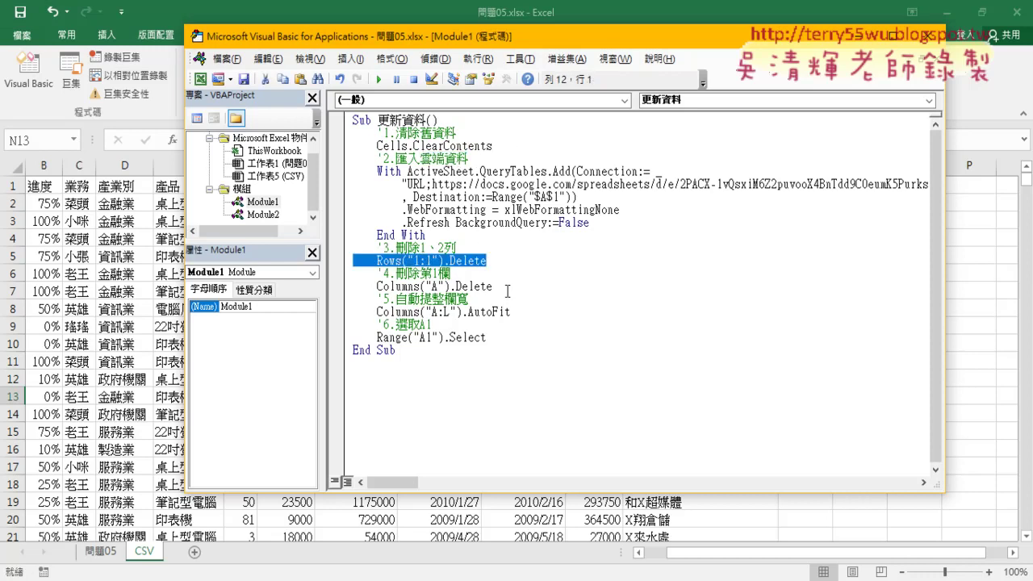
drag(508, 287, 339, 287)
drag(517, 312, 341, 312)
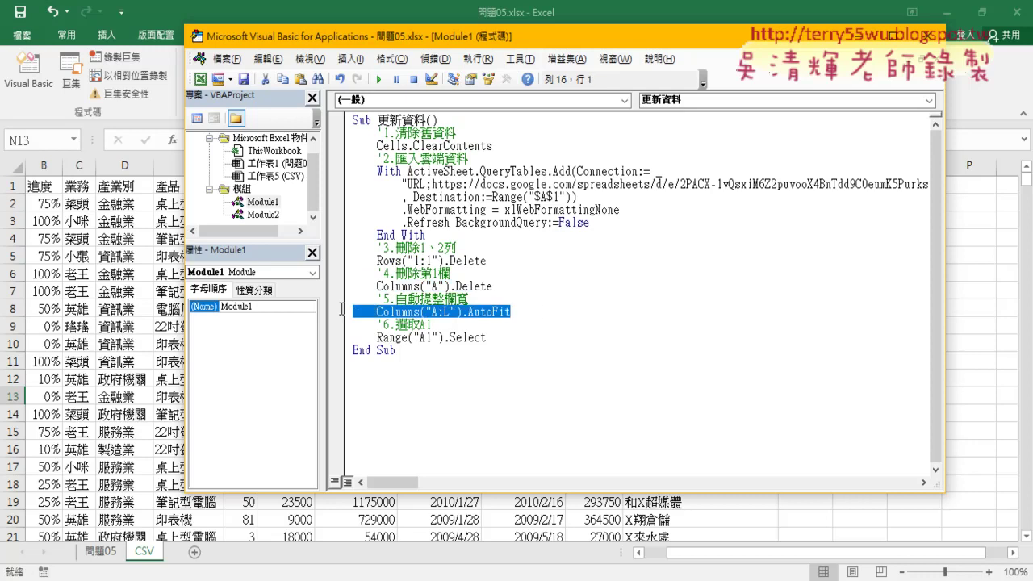
drag(510, 338, 339, 312)
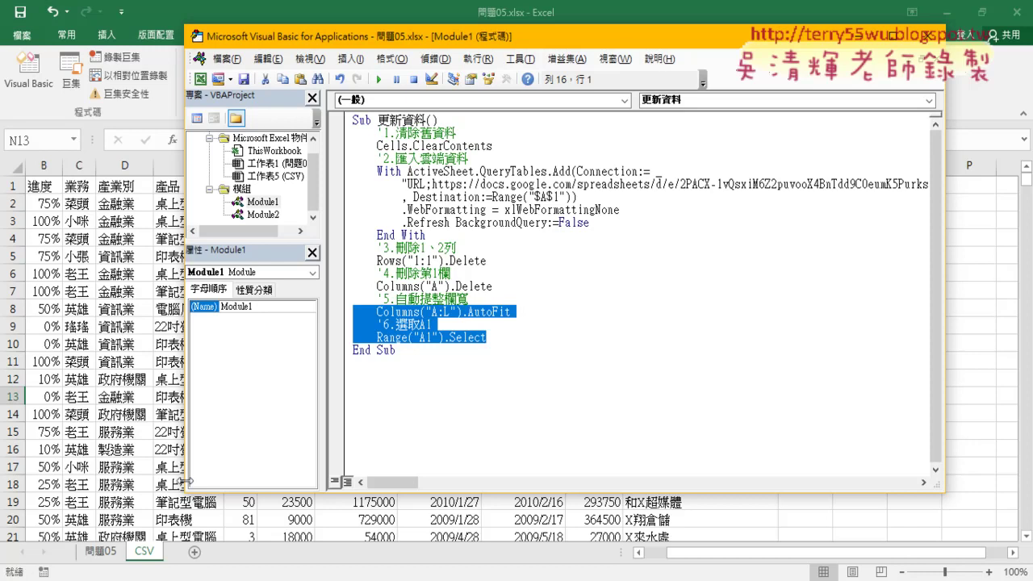
click(108, 553)
click(364, 377)
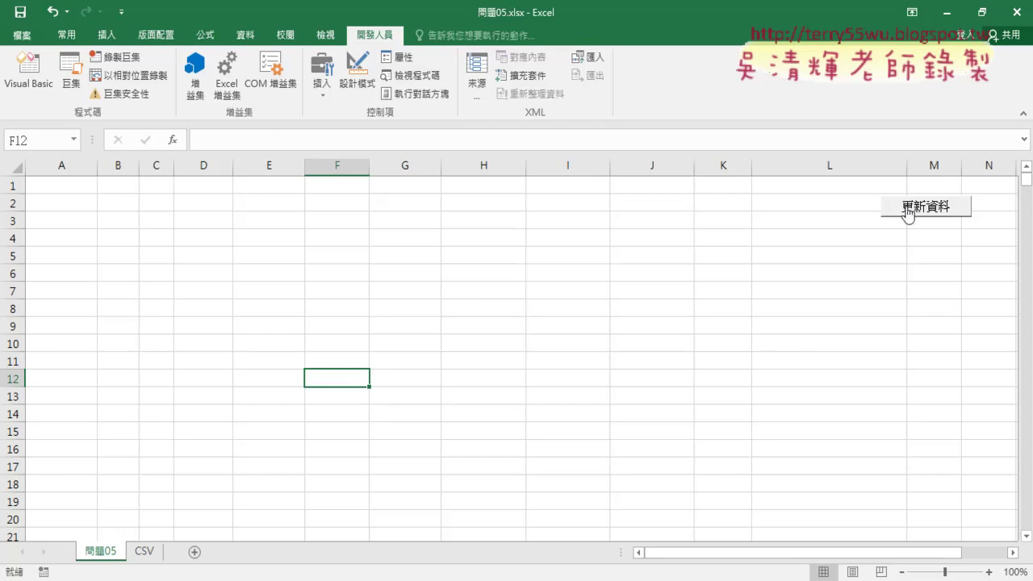
- Run the 更新資料 macro to refill 問題05 with the sales table, then view the CSV sheet
click(907, 211)
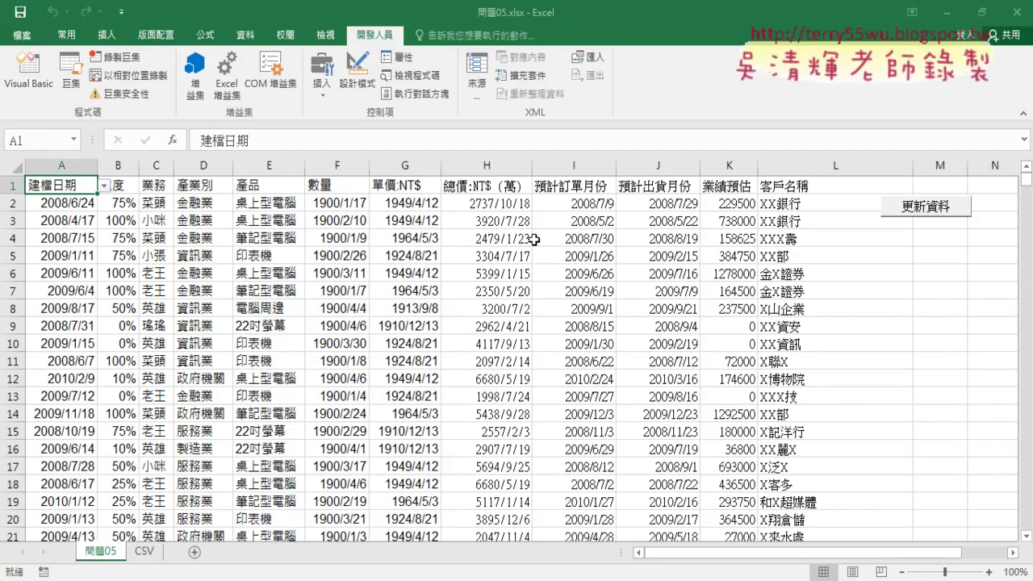
click(147, 552)
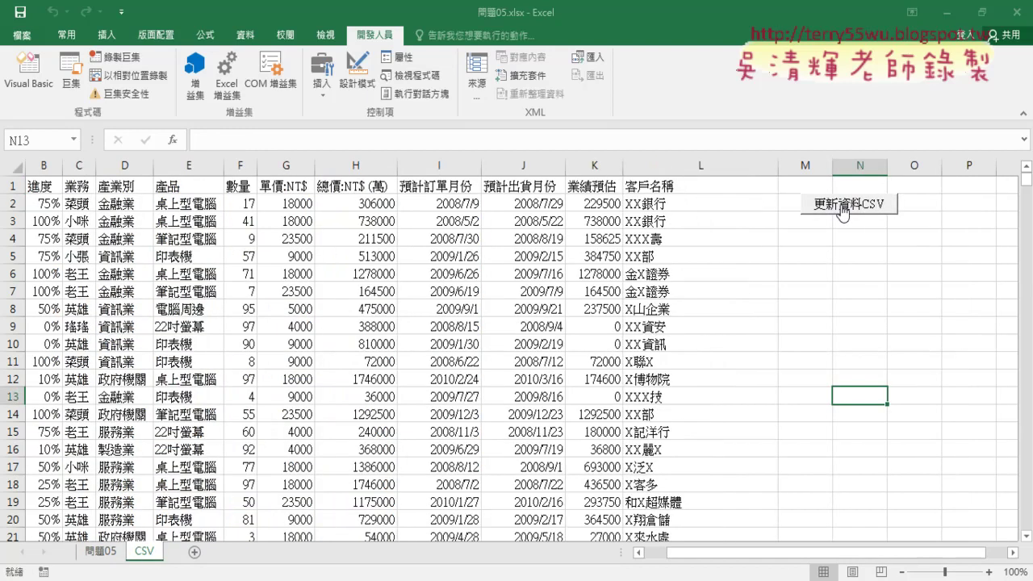
- Run the 更新資料CSV macro to reload the CSV sheet from the published link
click(842, 208)
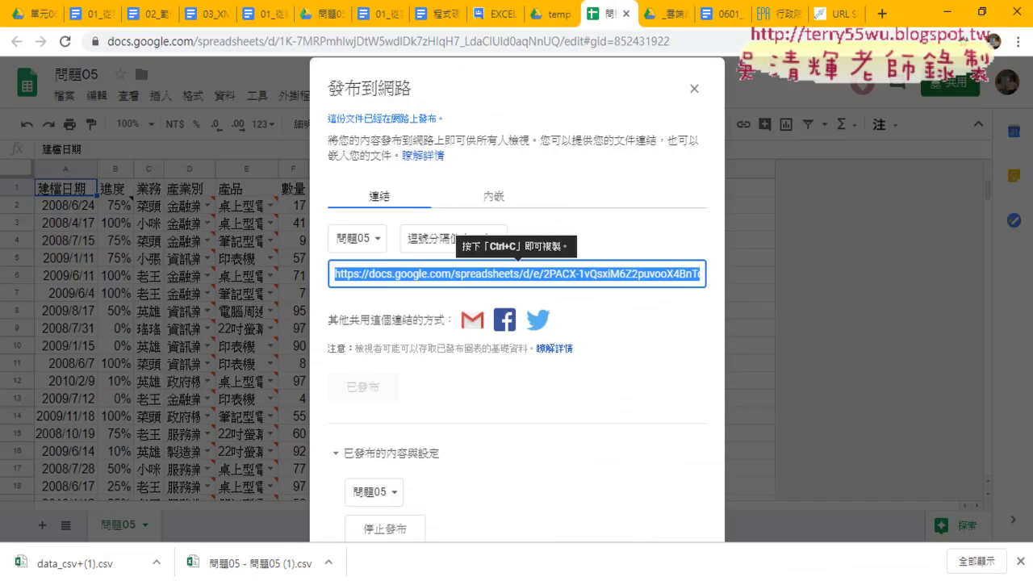
- Close the publish settings and reopen the 問題05 file from Drive's temp folder
click(693, 88)
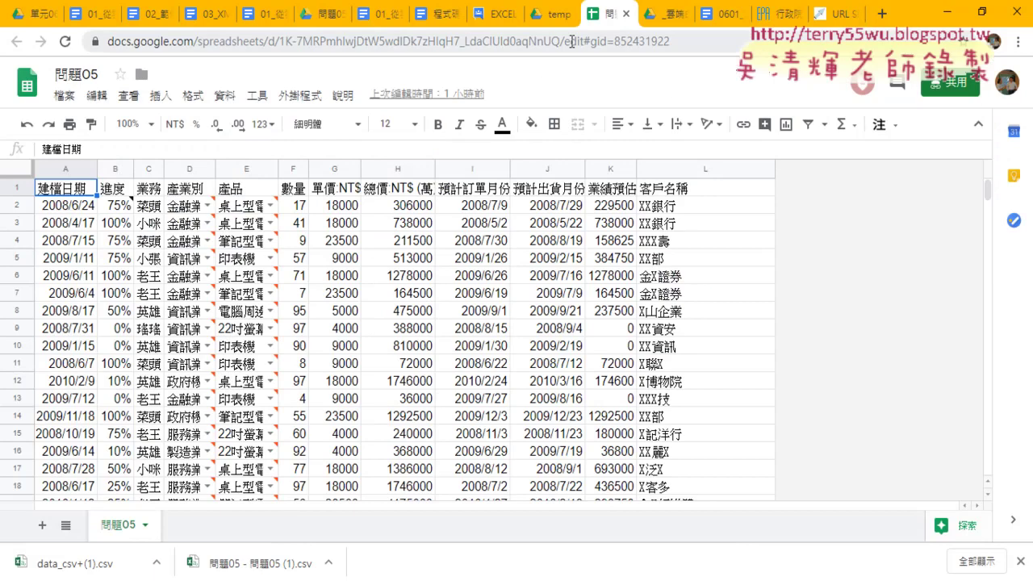
click(560, 16)
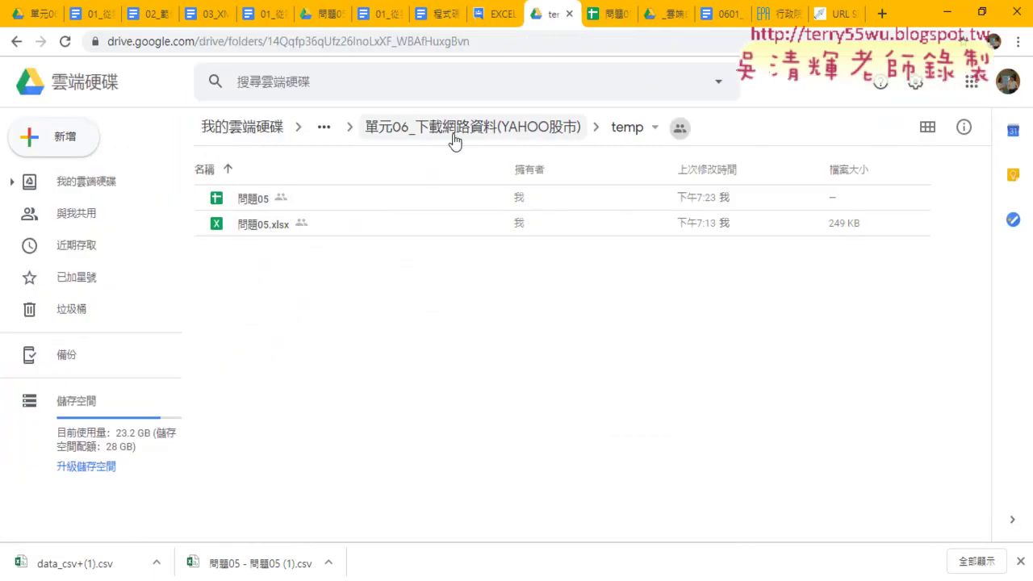
double_click(261, 209)
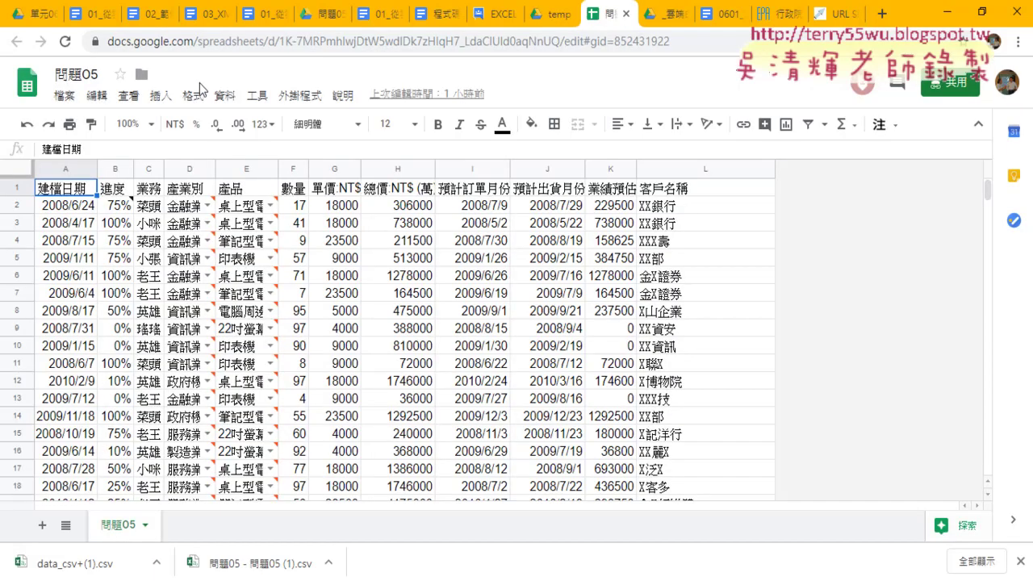
- Publish only the 問題05 sheet as a .csv link and select that link
click(64, 95)
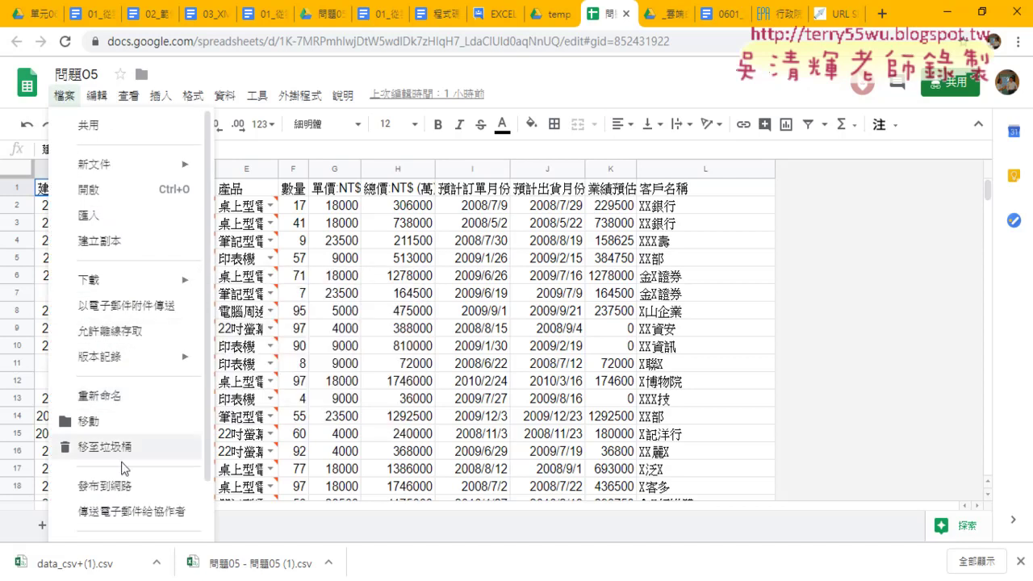
click(126, 485)
click(360, 267)
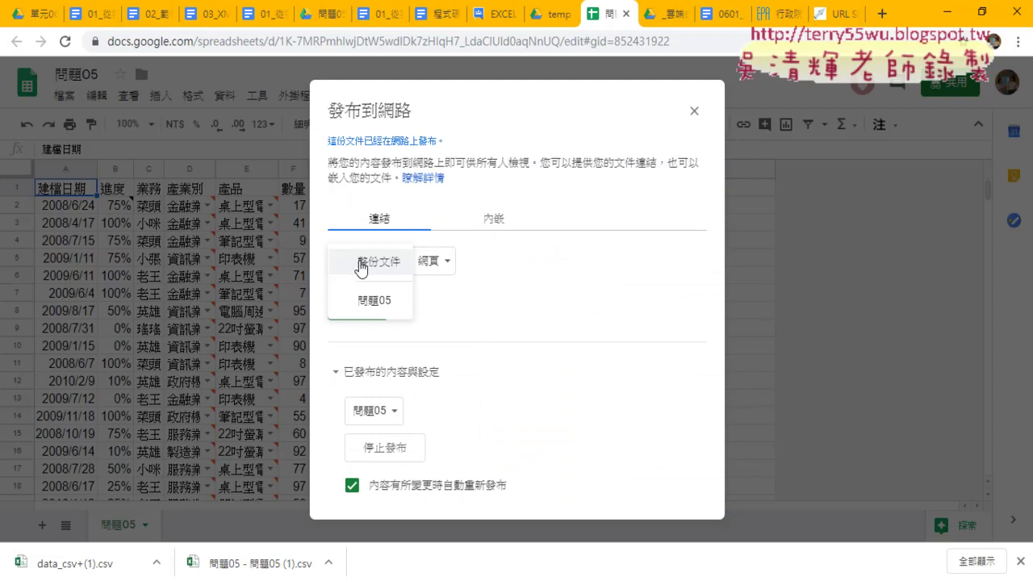
click(373, 301)
click(426, 260)
click(463, 287)
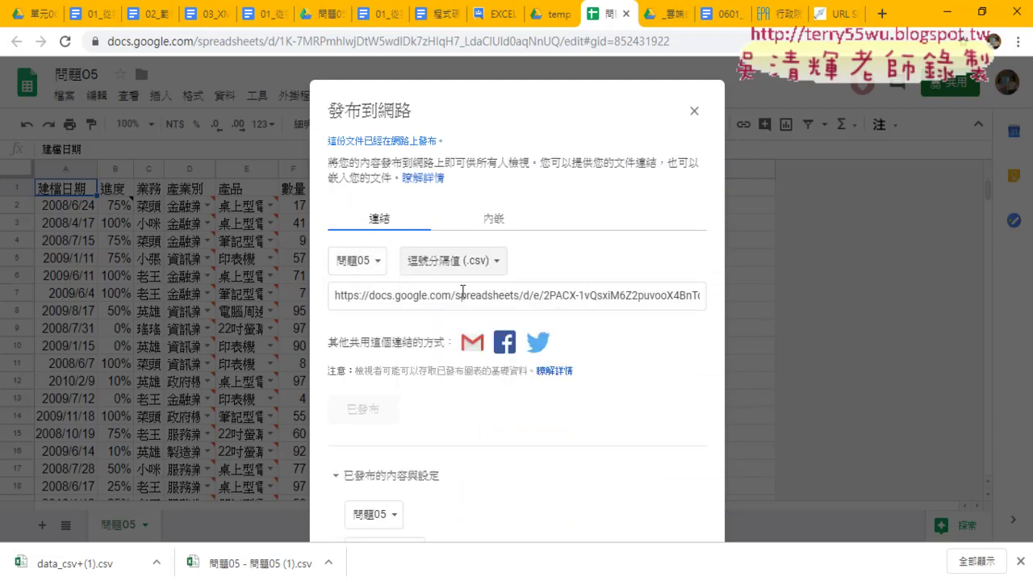
click(463, 293)
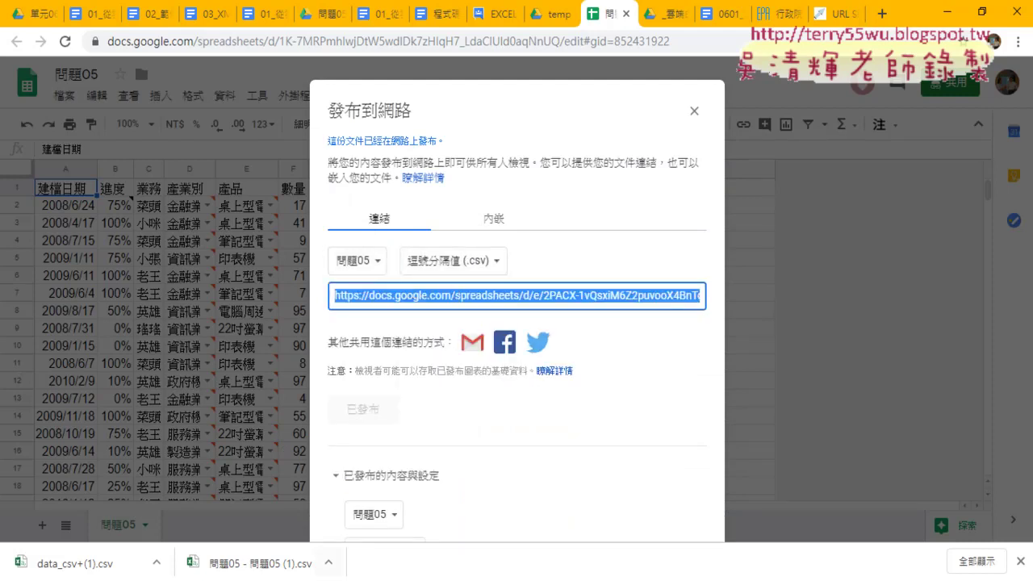
- Open Module2's 更新資料CSV macro and highlight the Google Sheets CSV link in its connection string
click(373, 539)
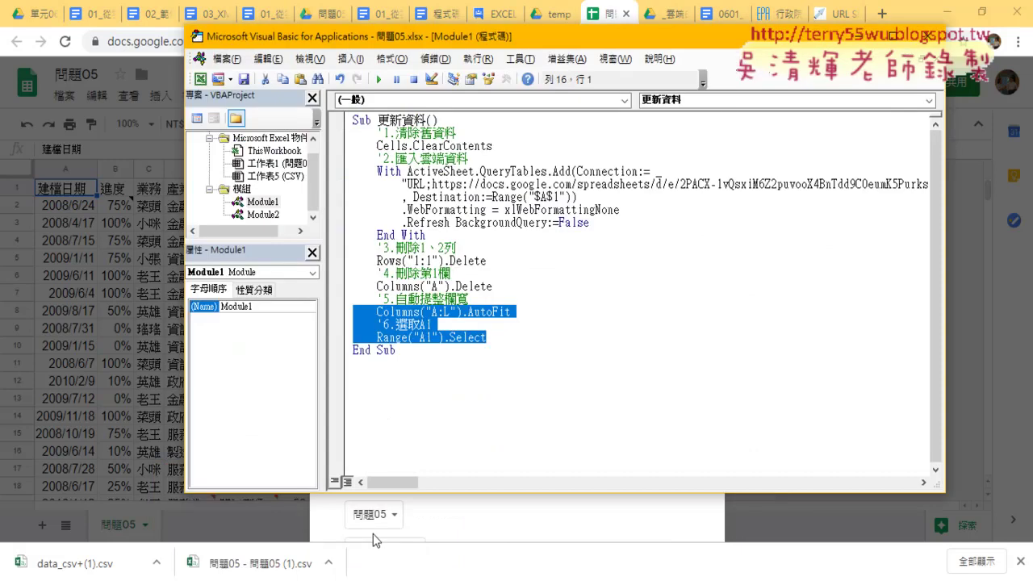
click(471, 262)
click(489, 337)
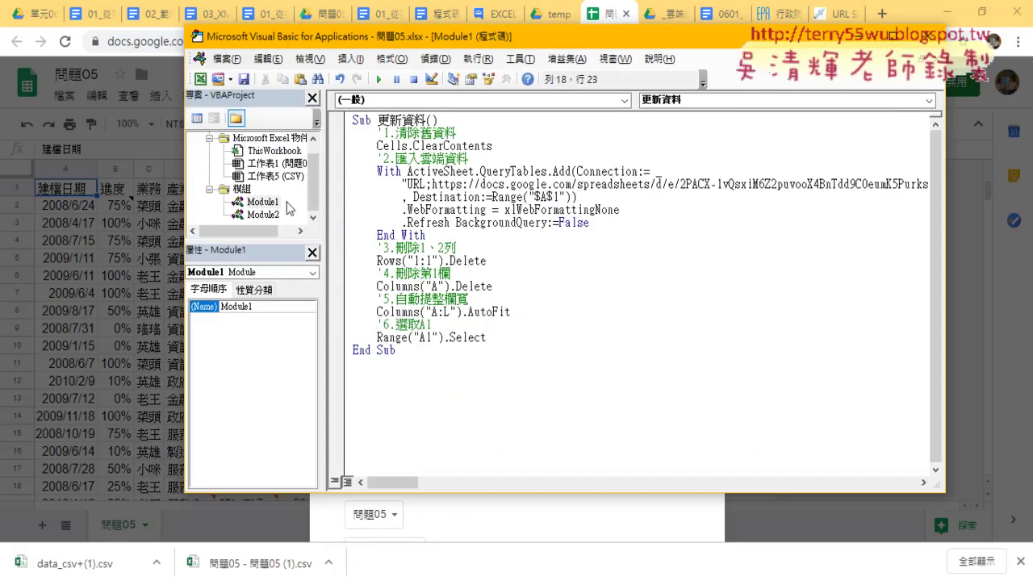
double_click(278, 214)
scroll(454, 229, up, 3)
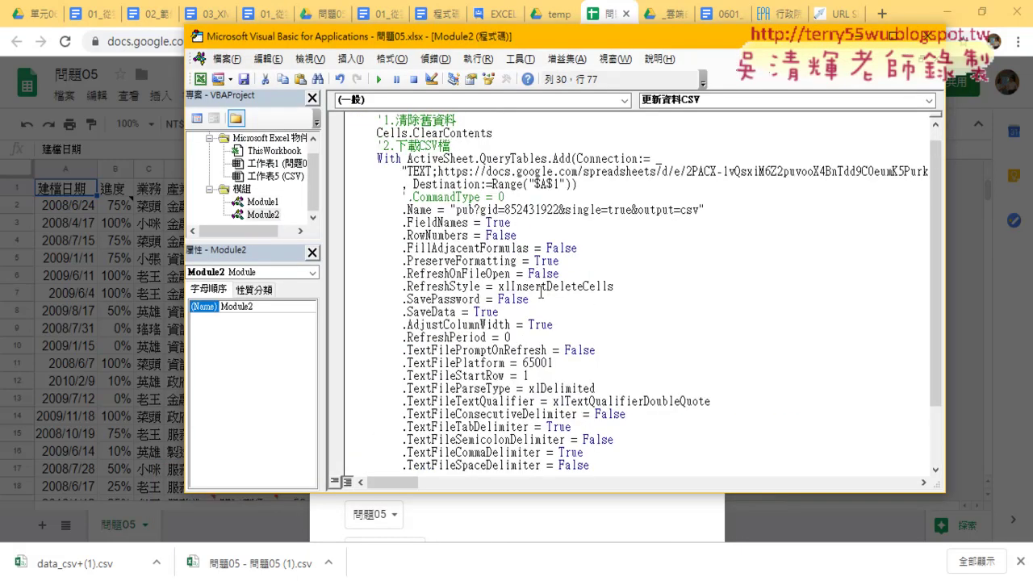
scroll(541, 292, down, 2)
mouse_move(454, 441)
mouse_down()
mouse_move(377, 406)
mouse_move(259, 127)
mouse_up()
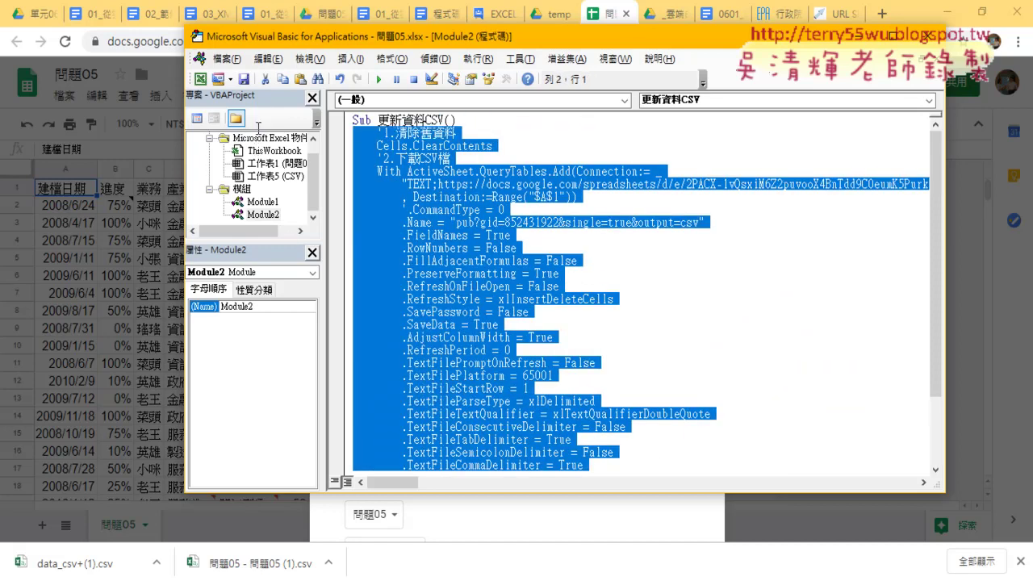
click(500, 199)
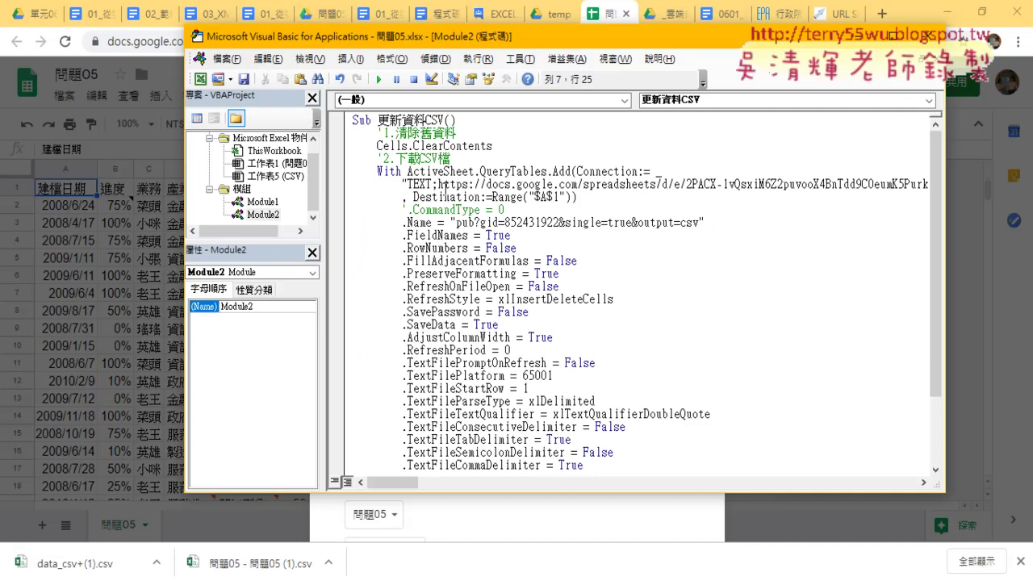
drag(438, 185, 876, 185)
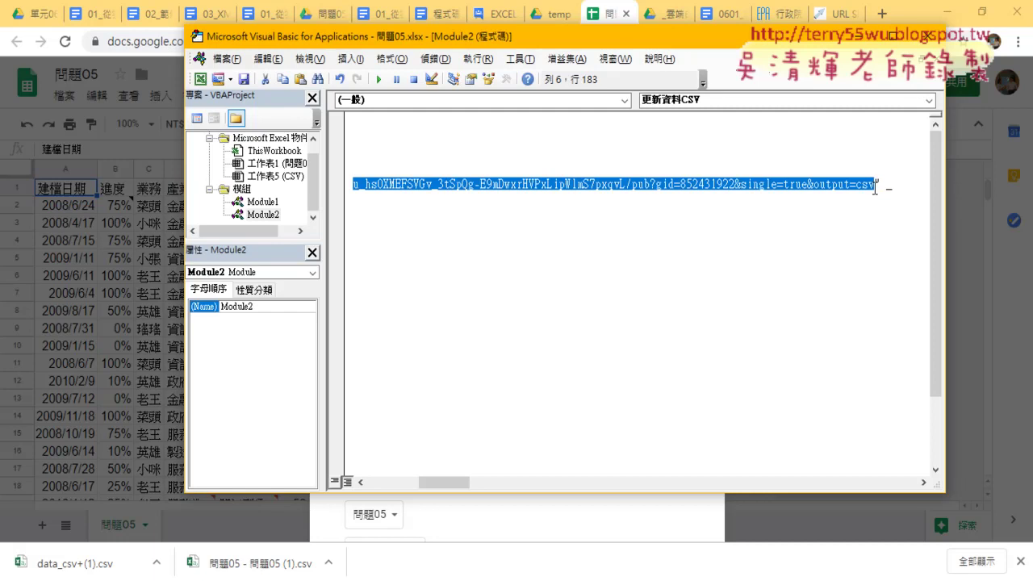
click(942, 12)
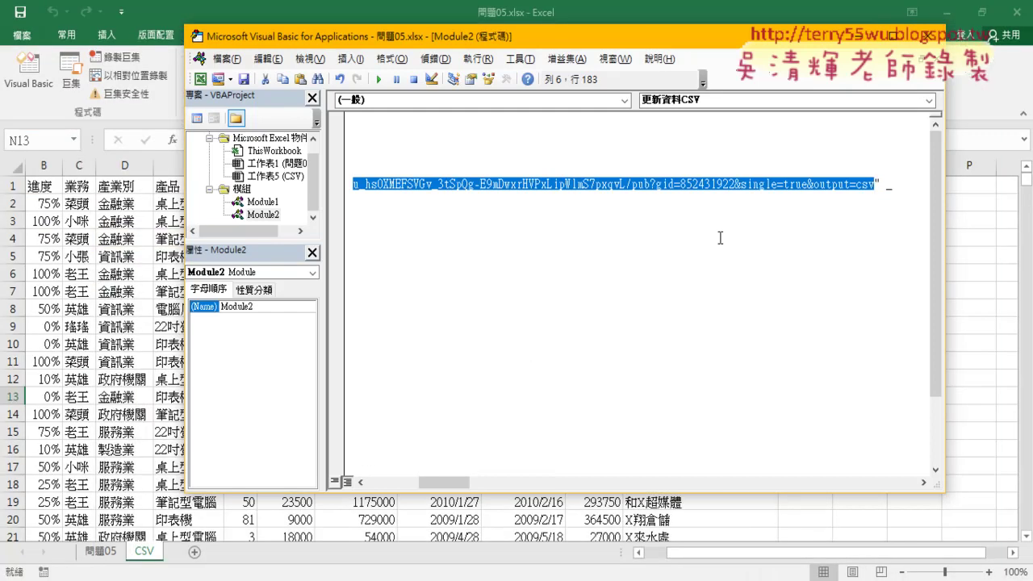
- Set the 問題05 sheet's 更新資料 button to 'Don't move or size with cells' in Format Control
click(969, 314)
click(99, 551)
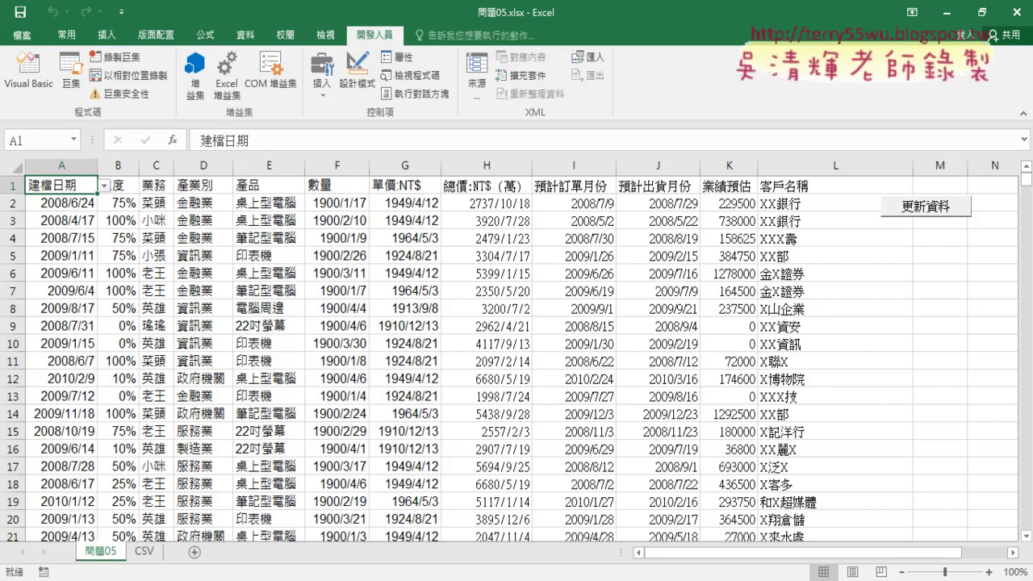
right_click(918, 214)
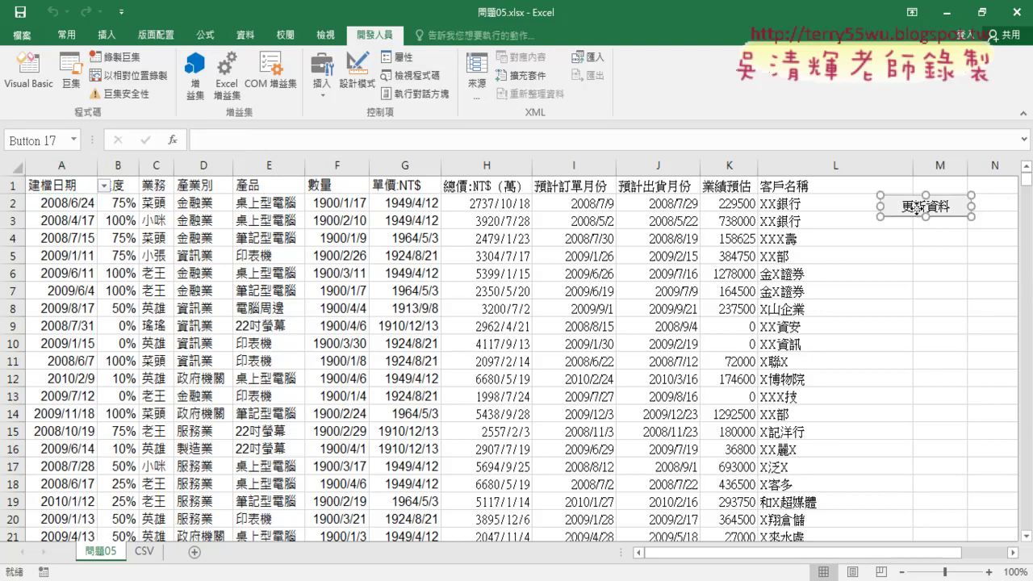
click(938, 358)
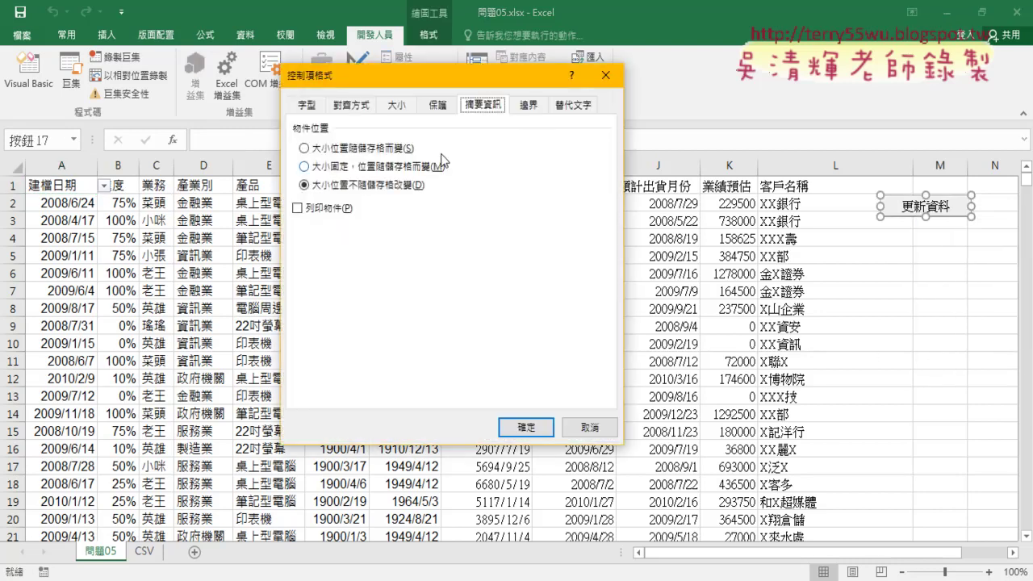
click(336, 187)
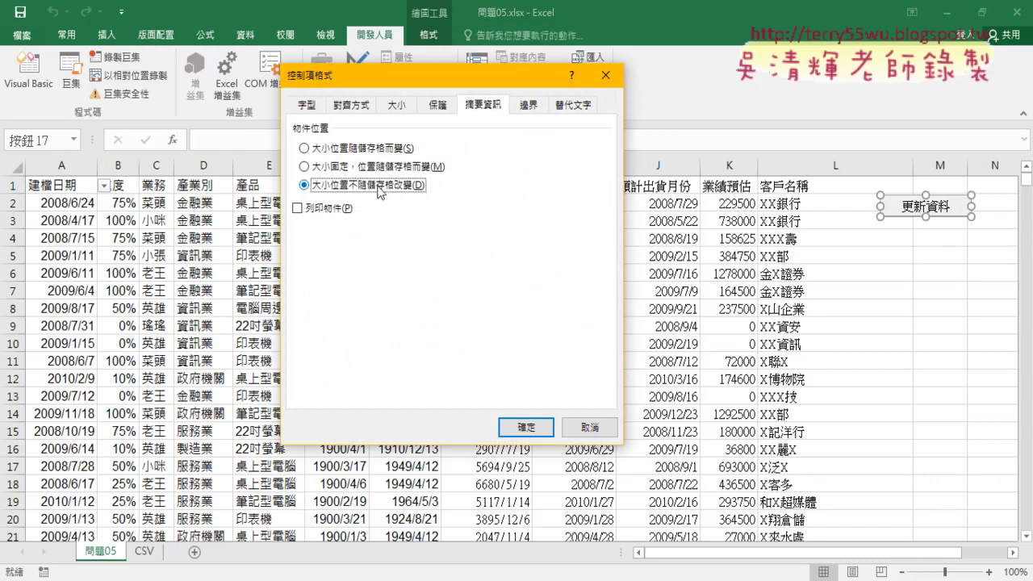